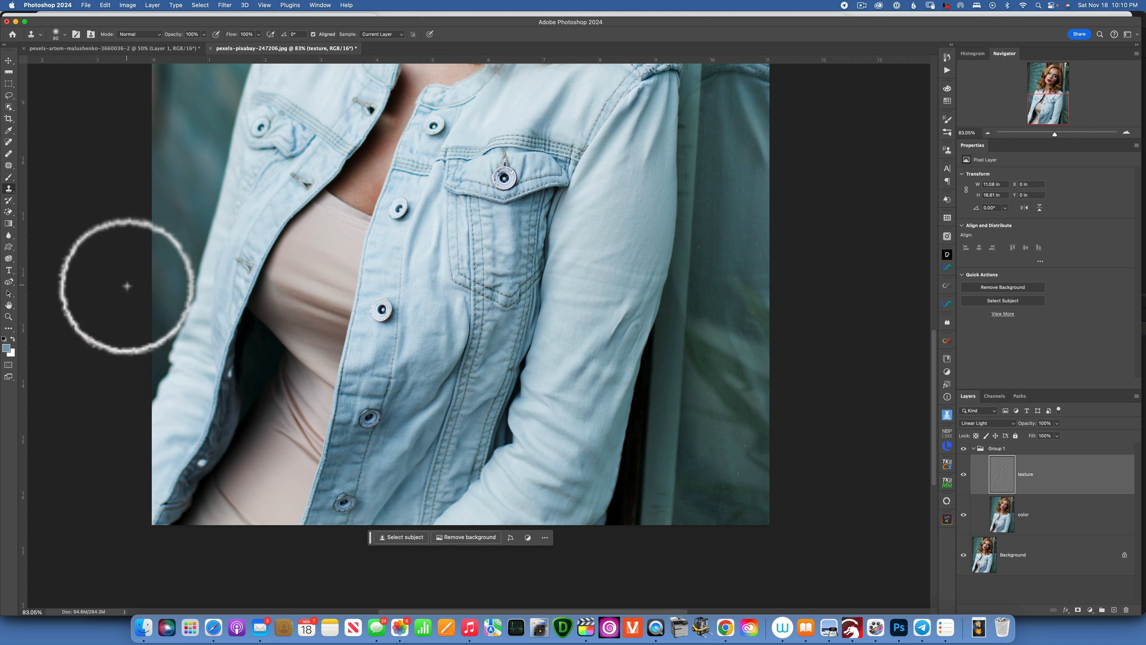
- Clone clean denim from the jacket's sleeve over the creases at the elbow's outer edge on the texture layer with the Clone Stamp tool
click(9, 188)
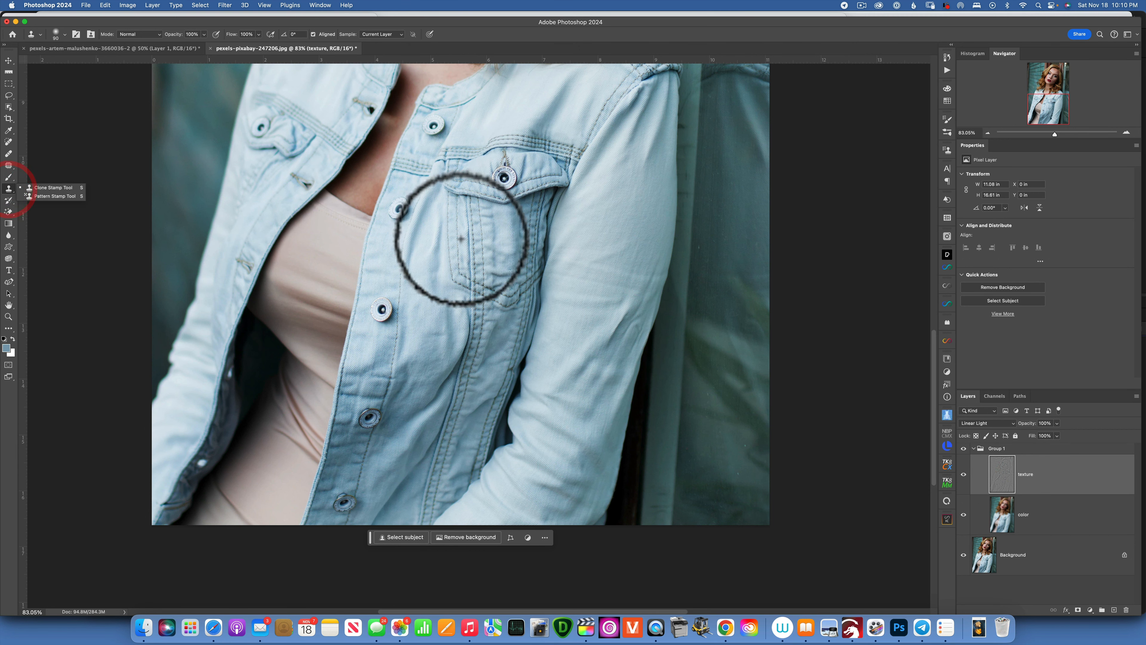
key(alt)
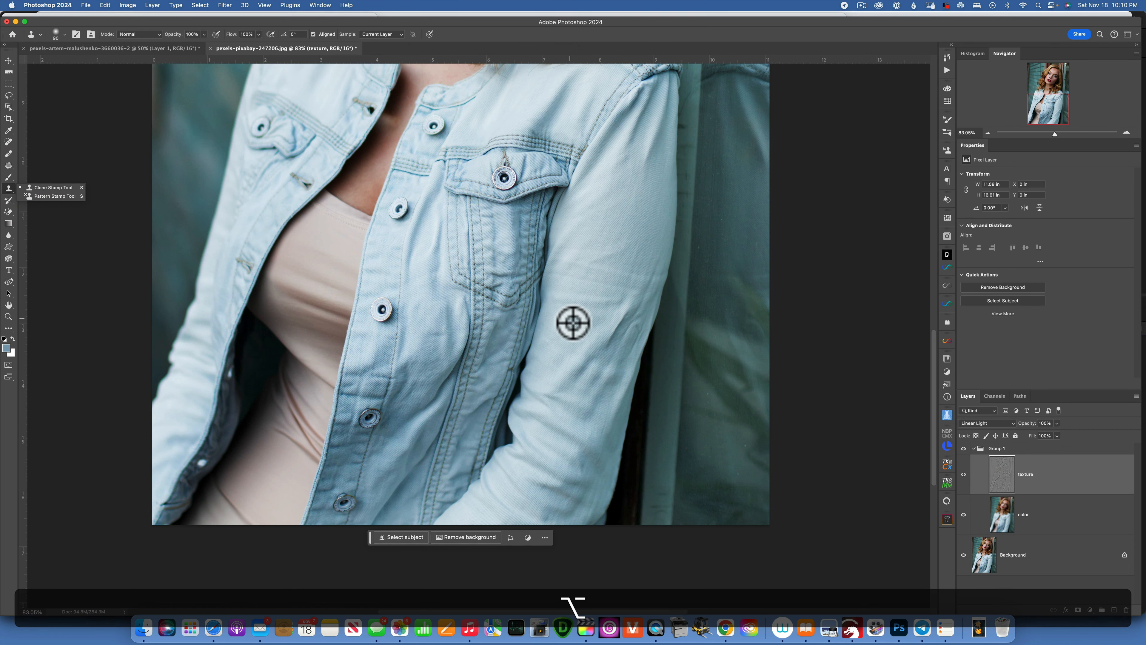
alt+click(573, 323)
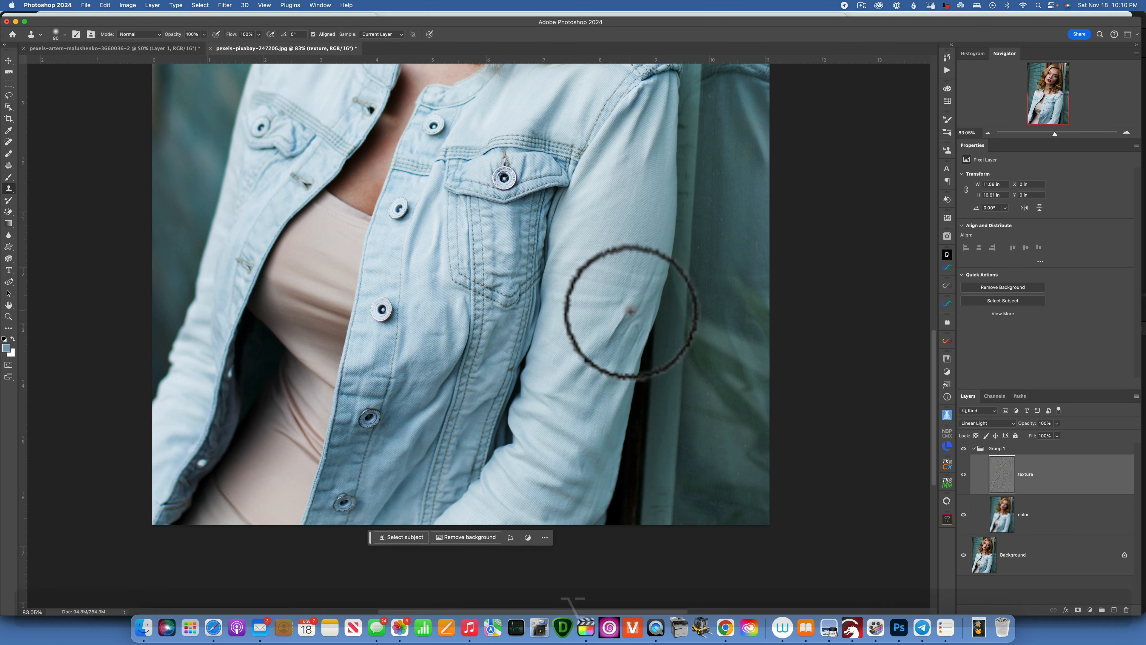
mouse_move(630, 311)
mouse_down()
mouse_move(606, 340)
mouse_move(628, 321)
mouse_move(576, 325)
mouse_move(593, 333)
mouse_move(568, 330)
mouse_move(560, 343)
mouse_move(575, 314)
mouse_move(576, 328)
mouse_move(591, 319)
mouse_move(578, 339)
mouse_move(611, 348)
mouse_up()
- Clone smooth denim texture from the upper sleeve over the remaining wrinkles across the middle of the sleeve
alt+click(584, 330)
alt+click(580, 330)
key(alt)
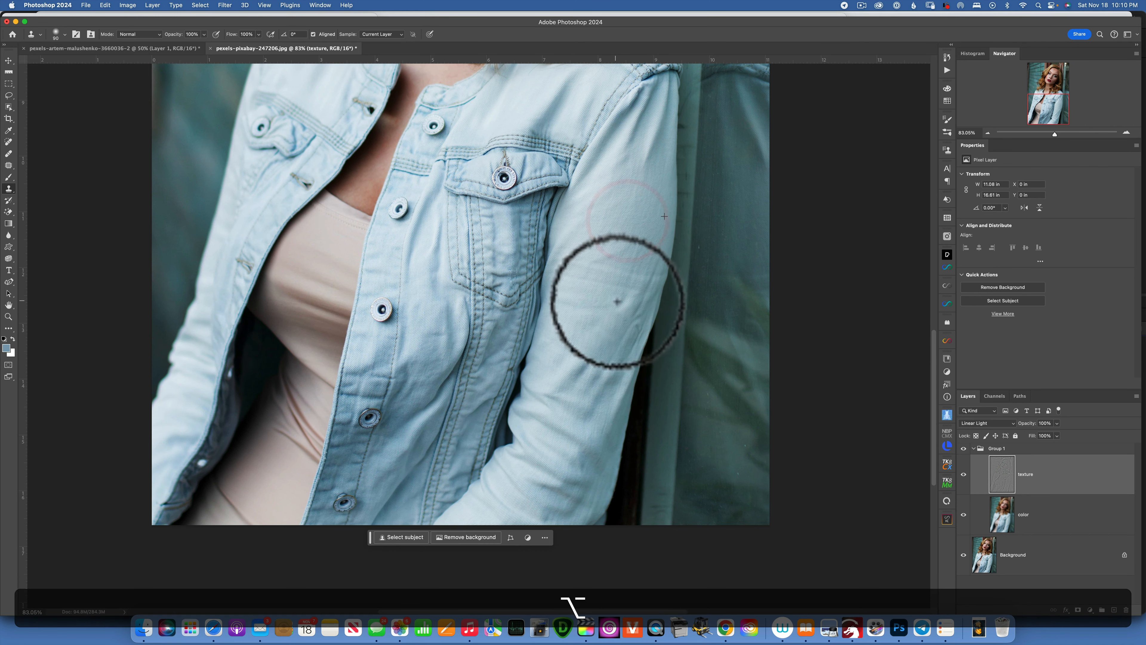
mouse_move(616, 301)
mouse_down()
mouse_move(577, 315)
mouse_move(565, 290)
mouse_move(561, 299)
mouse_move(570, 288)
mouse_up()
alt+click(630, 223)
alt+click(638, 209)
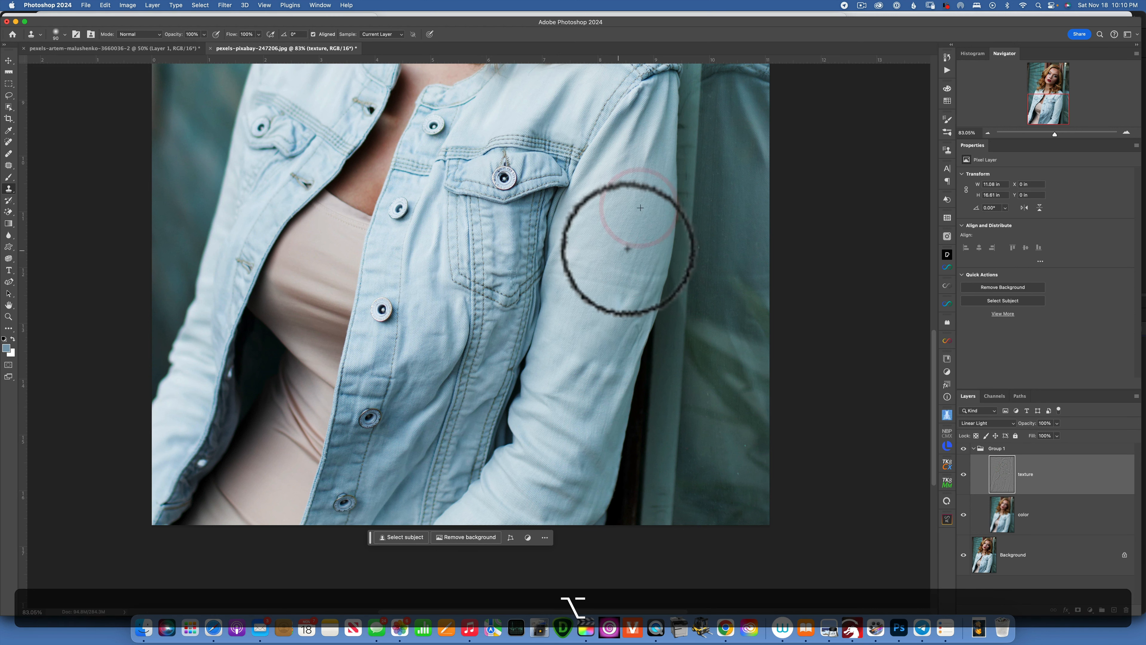
click(629, 242)
alt+click(627, 216)
alt+click(579, 311)
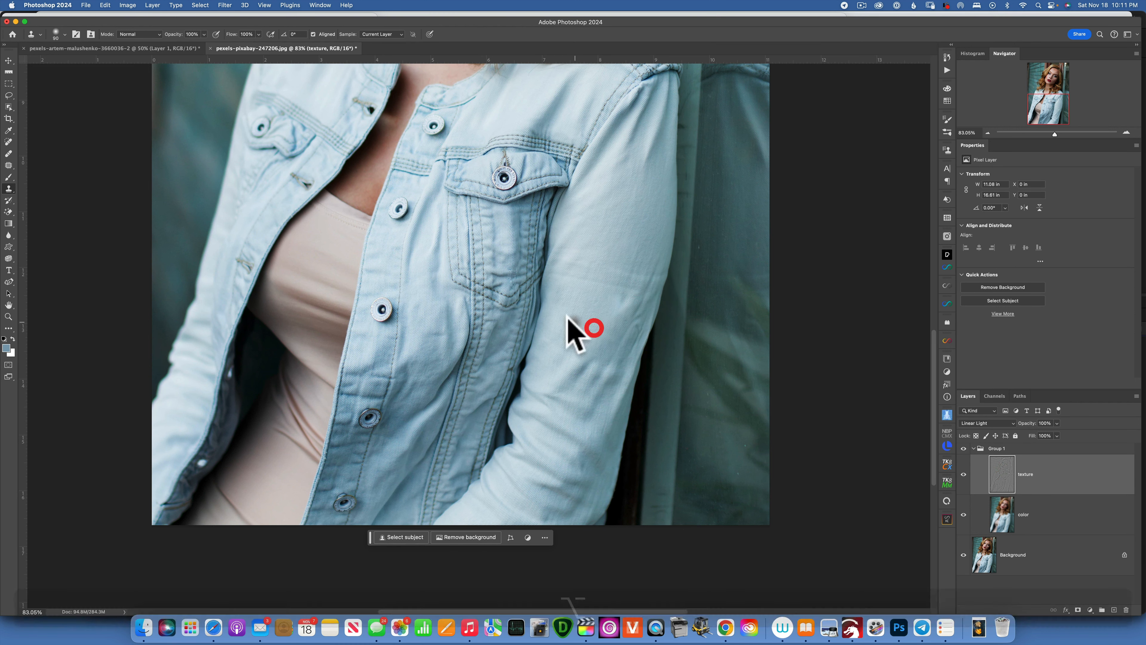
click(619, 299)
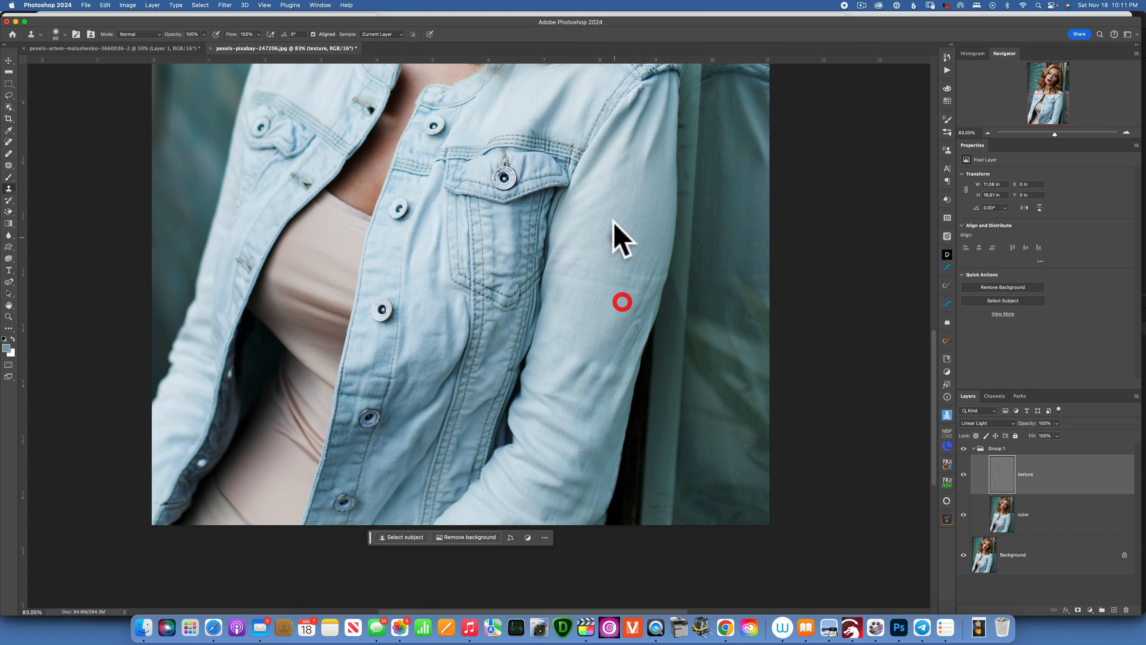
- Clone upper-sleeve texture over the creases along the sleeve's inner side and just below the elbow
alt+click(627, 235)
click(607, 272)
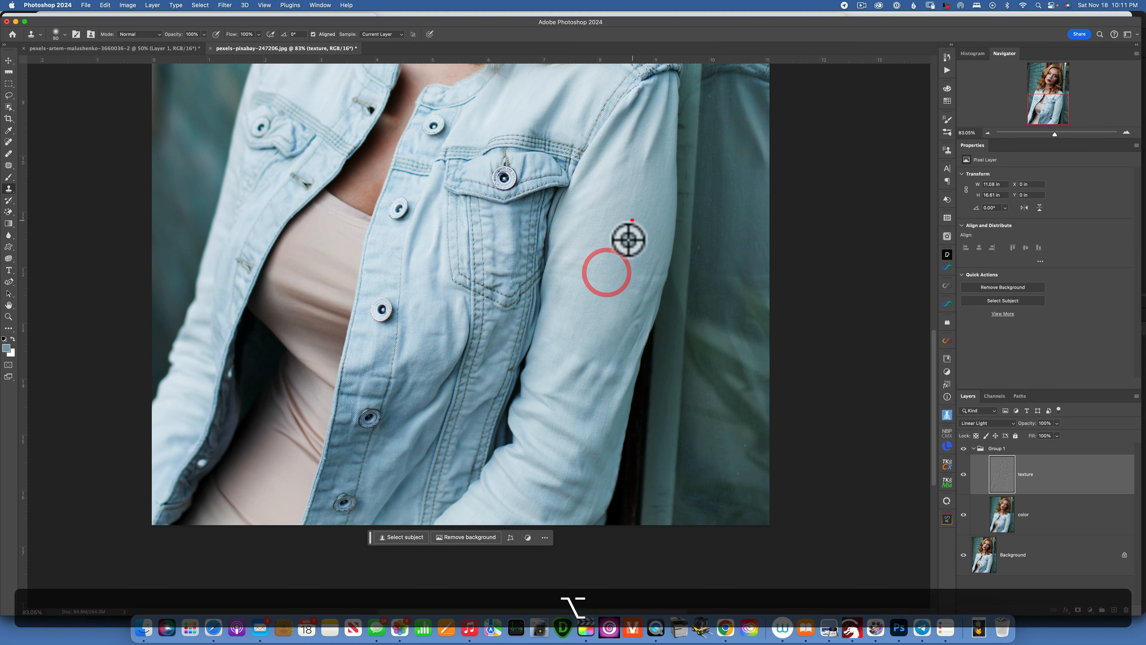
alt+click(632, 243)
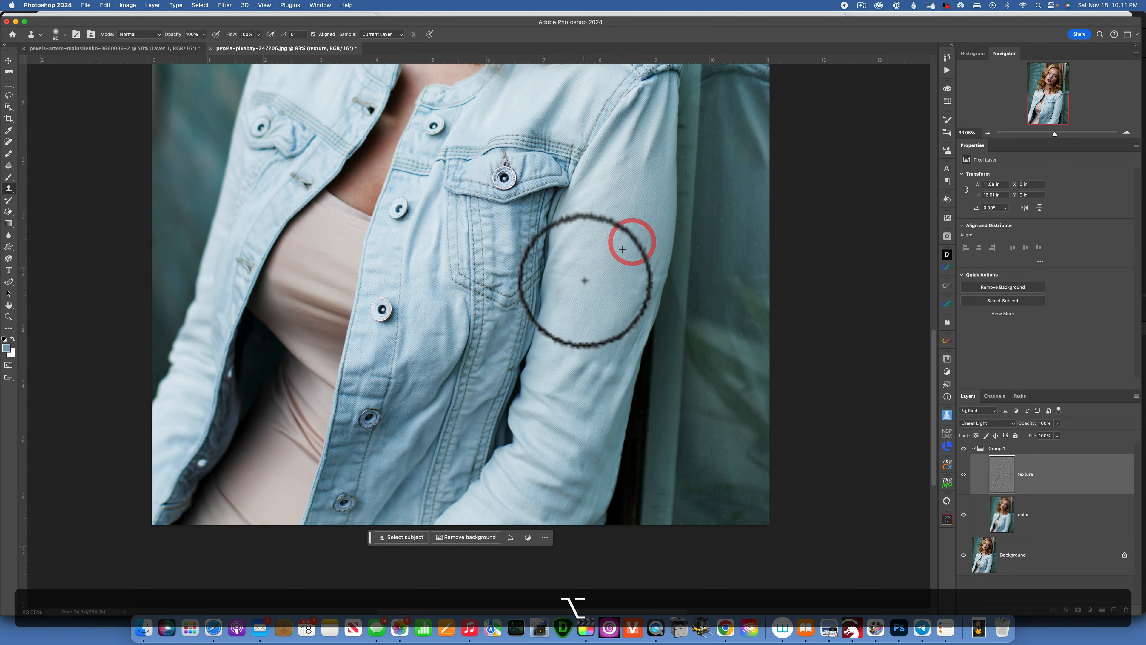
click(574, 264)
alt+click(631, 245)
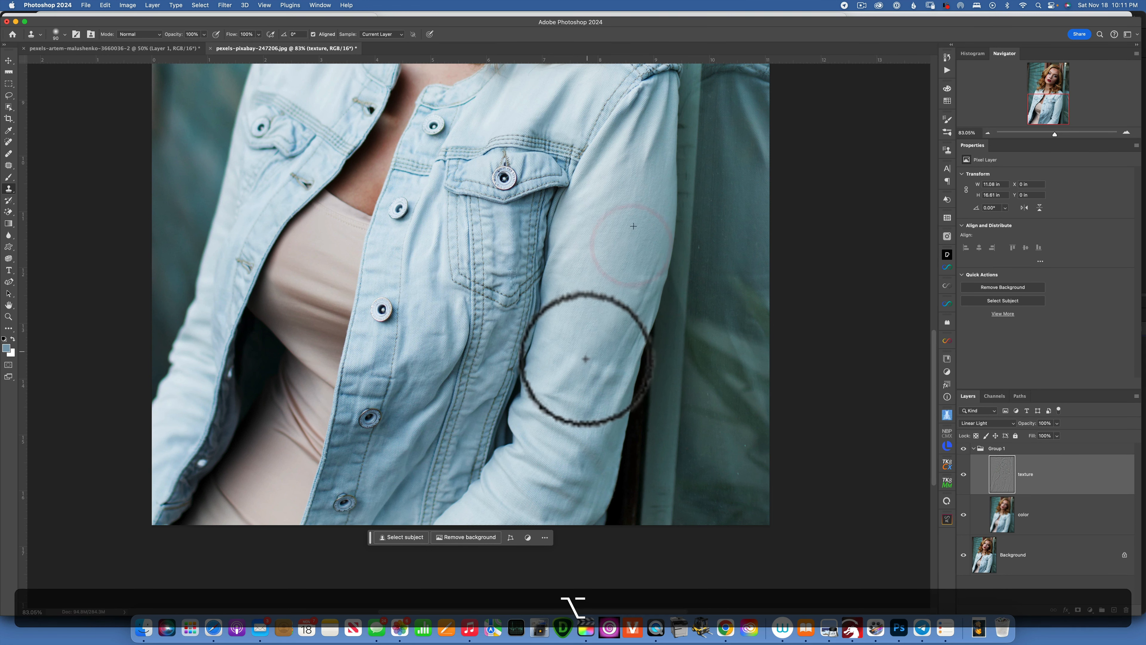
click(597, 359)
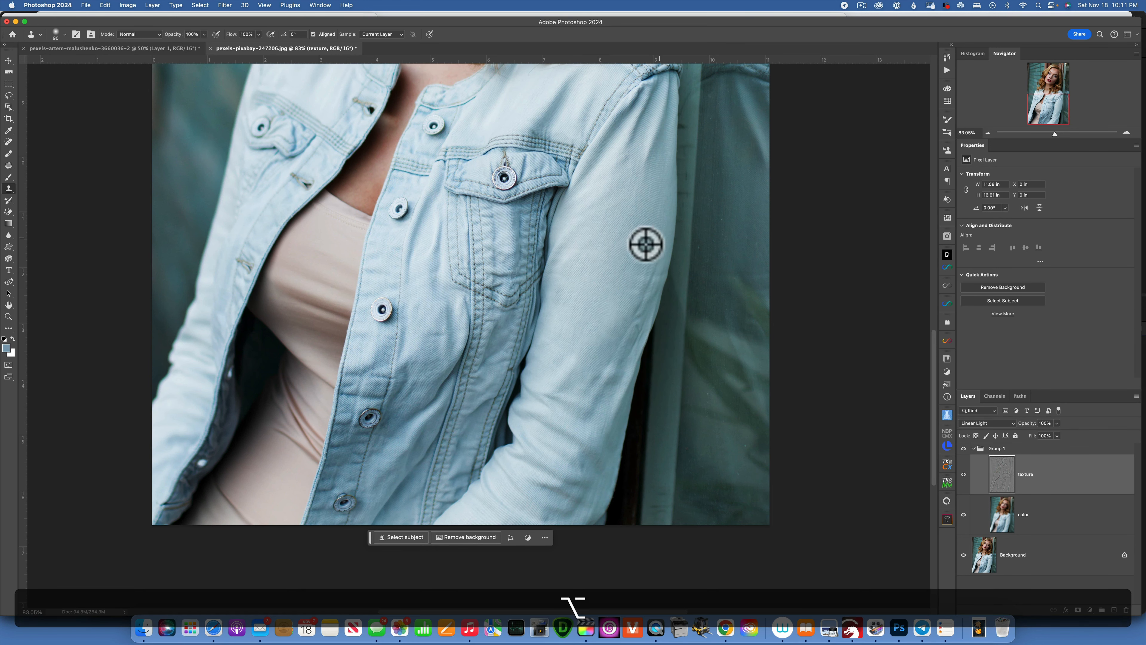
- Clone sleeve texture over the wrinkles on the jacket front below and beside the chest pocket
alt+click(615, 245)
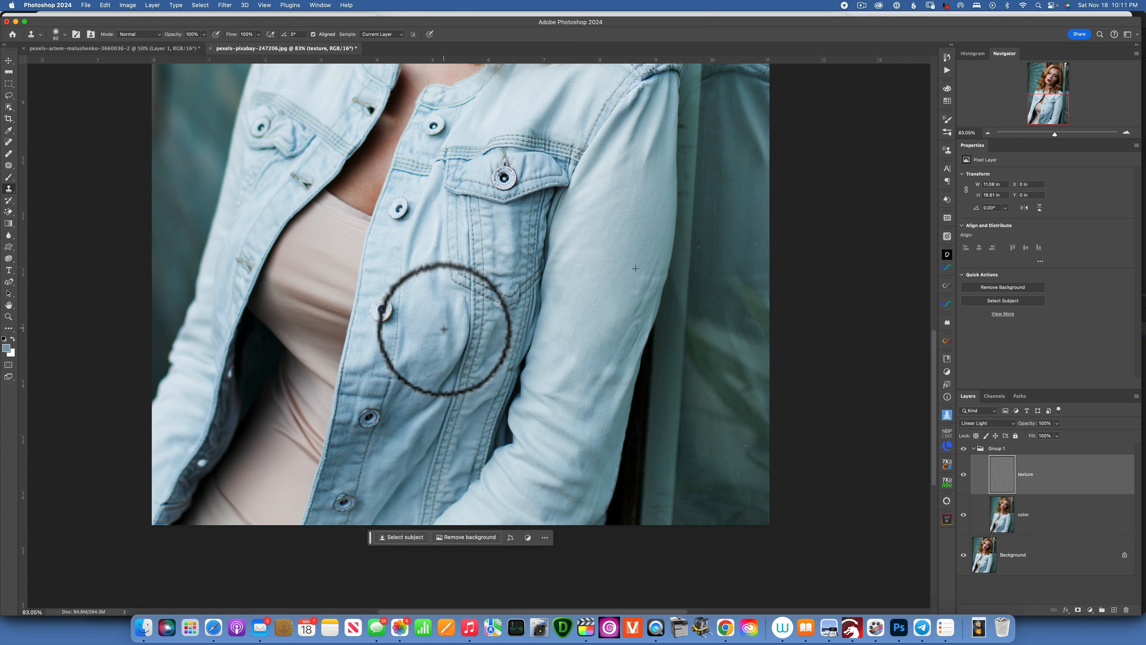
mouse_move(443, 308)
mouse_down()
mouse_move(448, 326)
mouse_move(427, 300)
mouse_move(438, 294)
mouse_move(430, 269)
mouse_up()
alt+click(611, 256)
alt+click(622, 230)
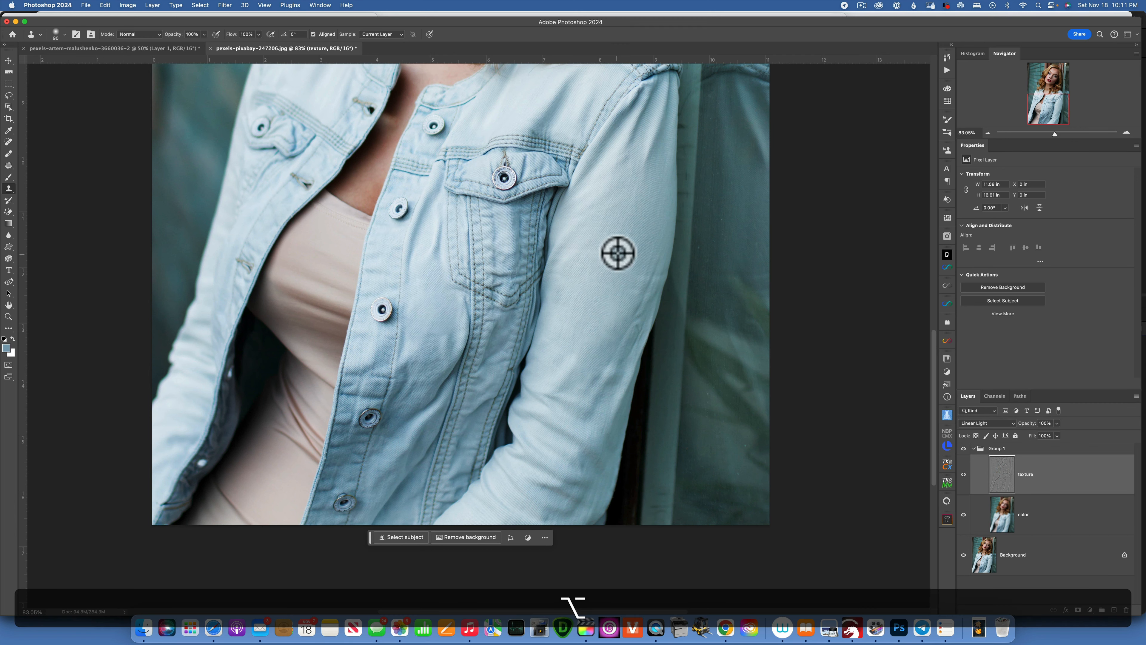
alt+click(610, 256)
click(431, 313)
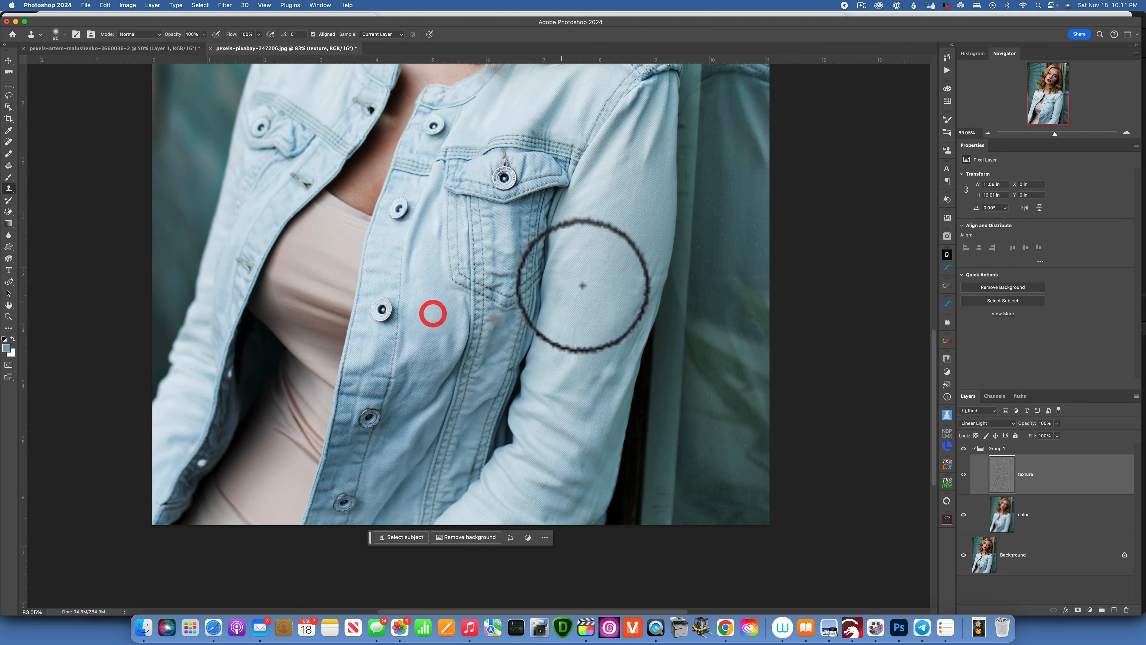
alt+click(611, 242)
click(433, 314)
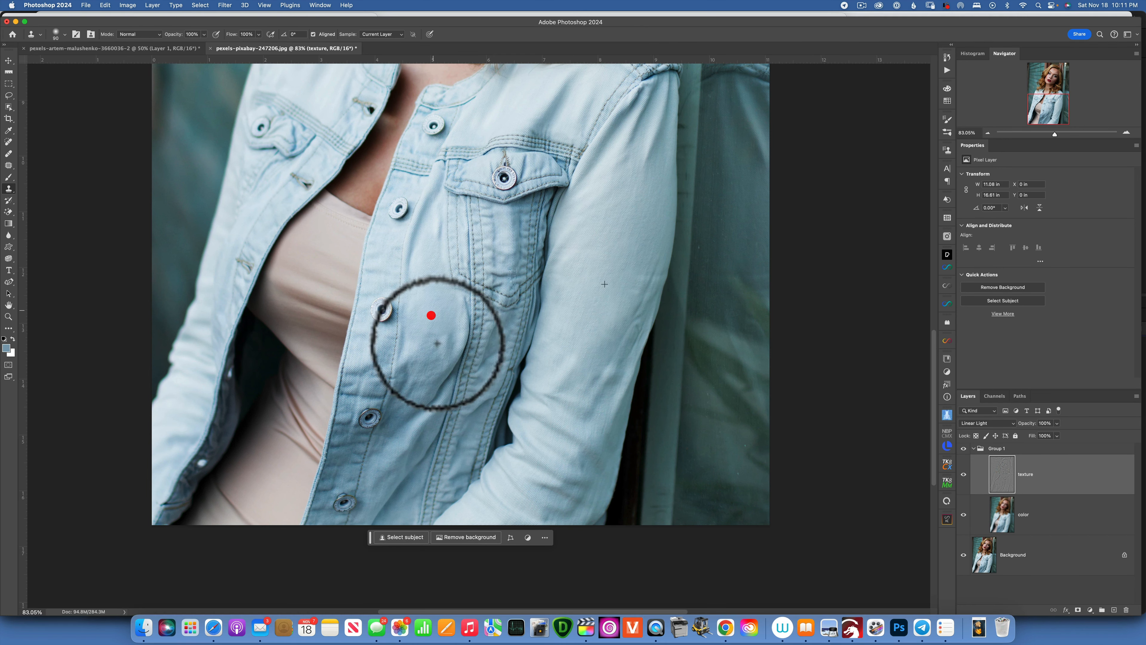
- Compare the retouched denim with the original by toggling the visibility of Group 1, both at normal view and close up on the sleeve
click(964, 448)
click(964, 448)
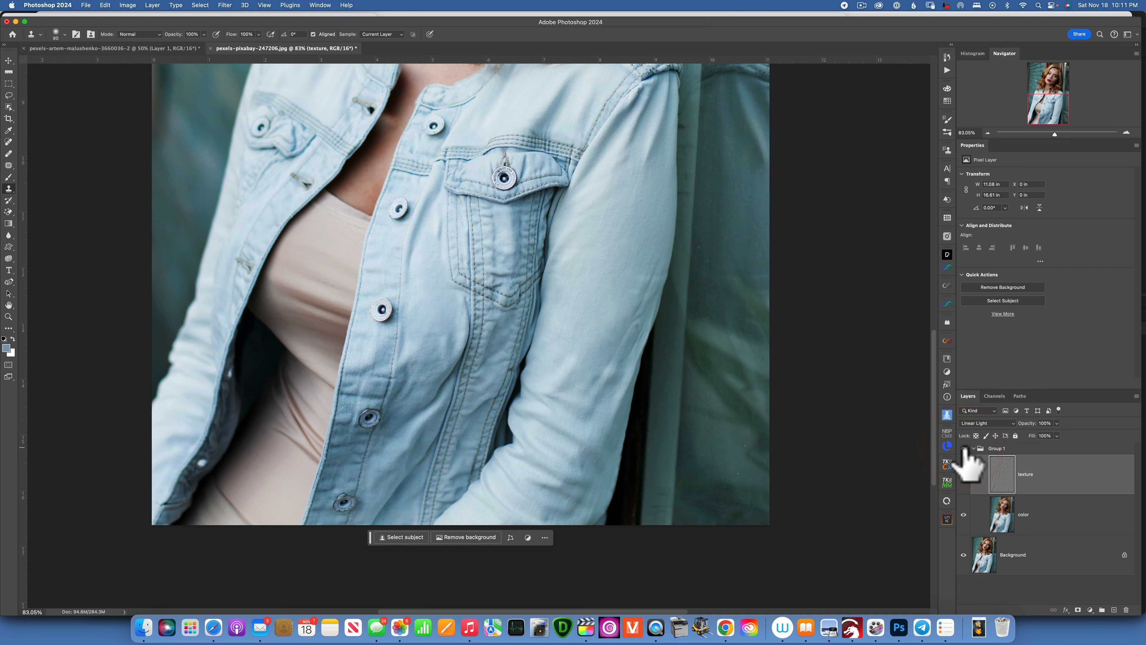
click(964, 448)
click(964, 448)
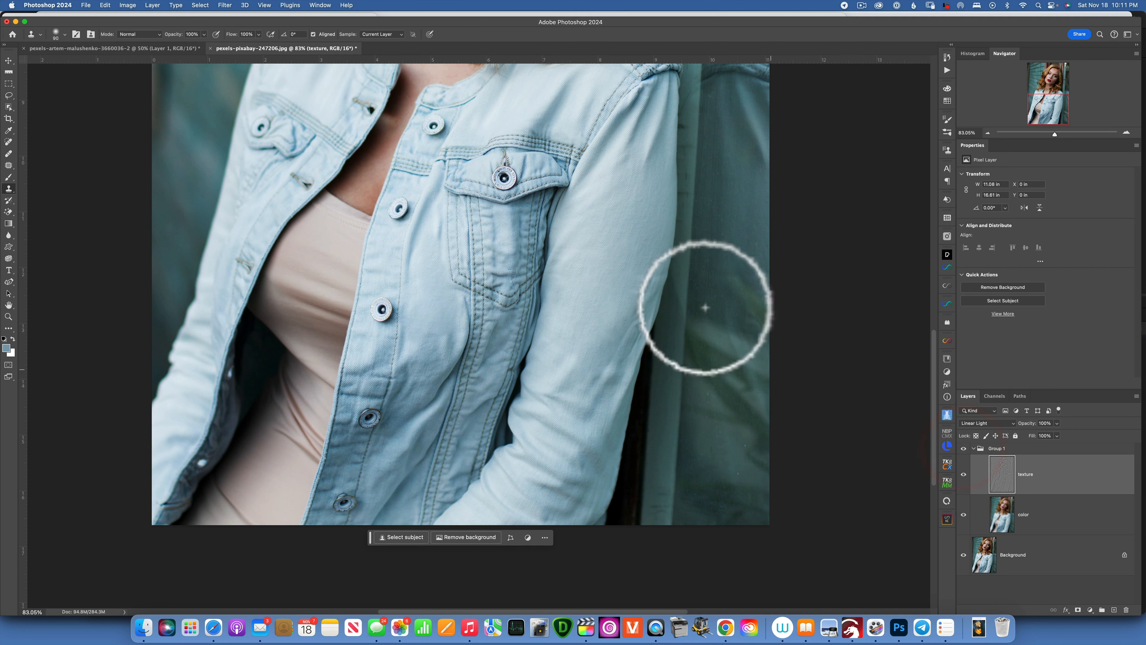
key(z)
mouse_move(606, 282)
mouse_down()
mouse_move(672, 310)
mouse_move(641, 298)
mouse_up()
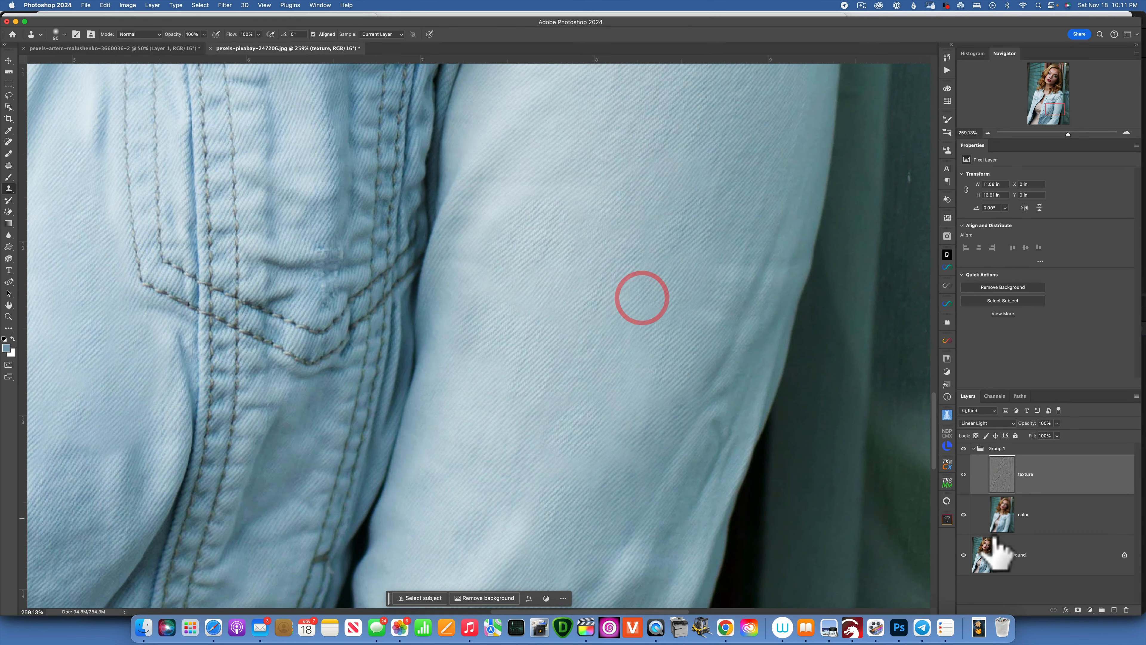
click(964, 448)
click(962, 448)
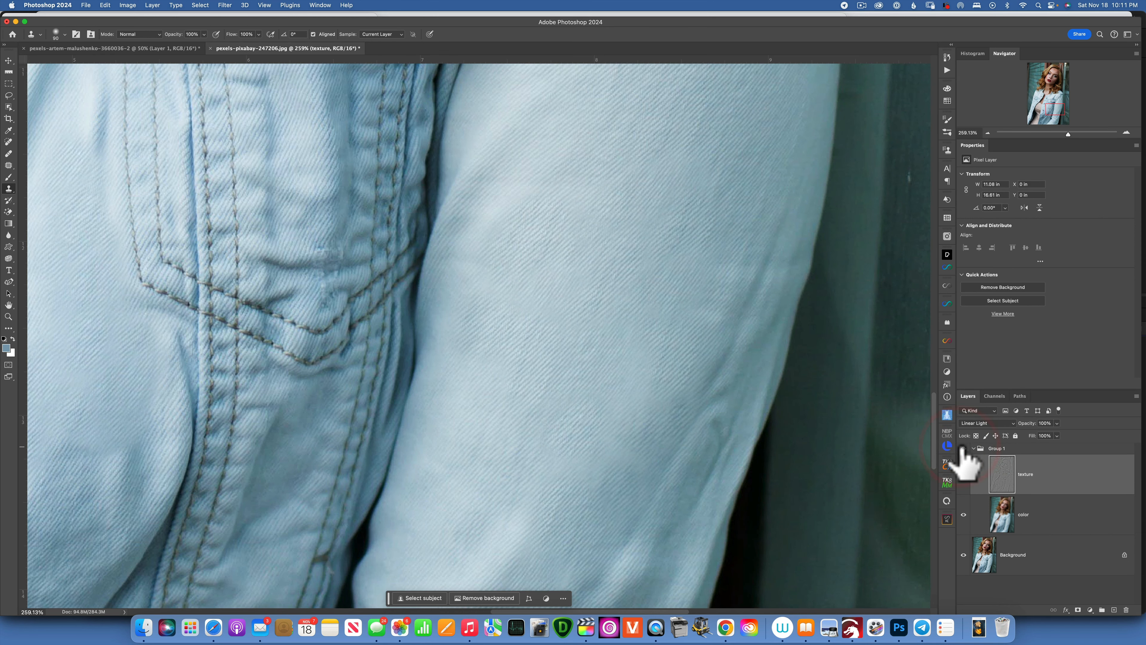
click(962, 448)
click(963, 448)
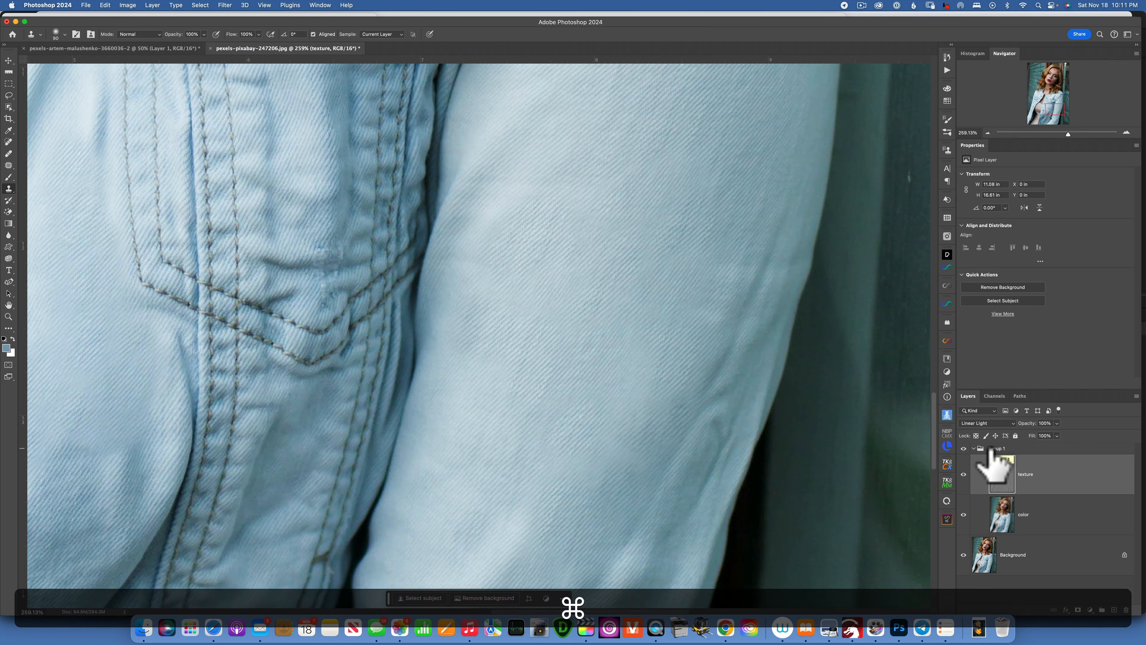
- Delete Group 1 with its texture and color layers and duplicate the Background layer
key(super+0)
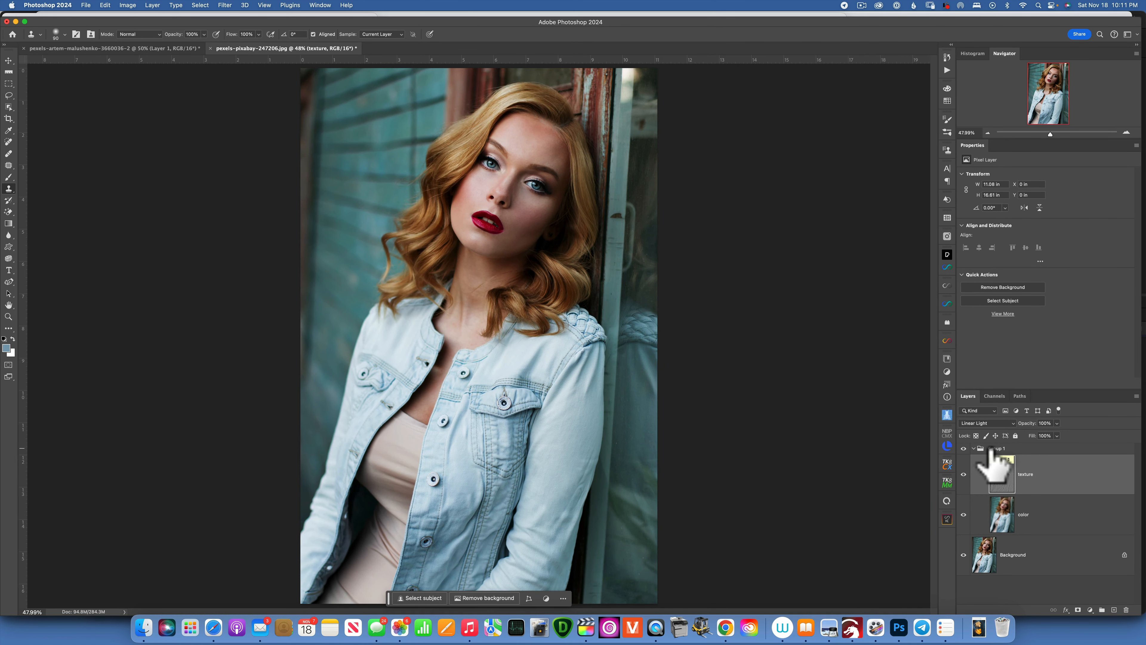
click(1028, 448)
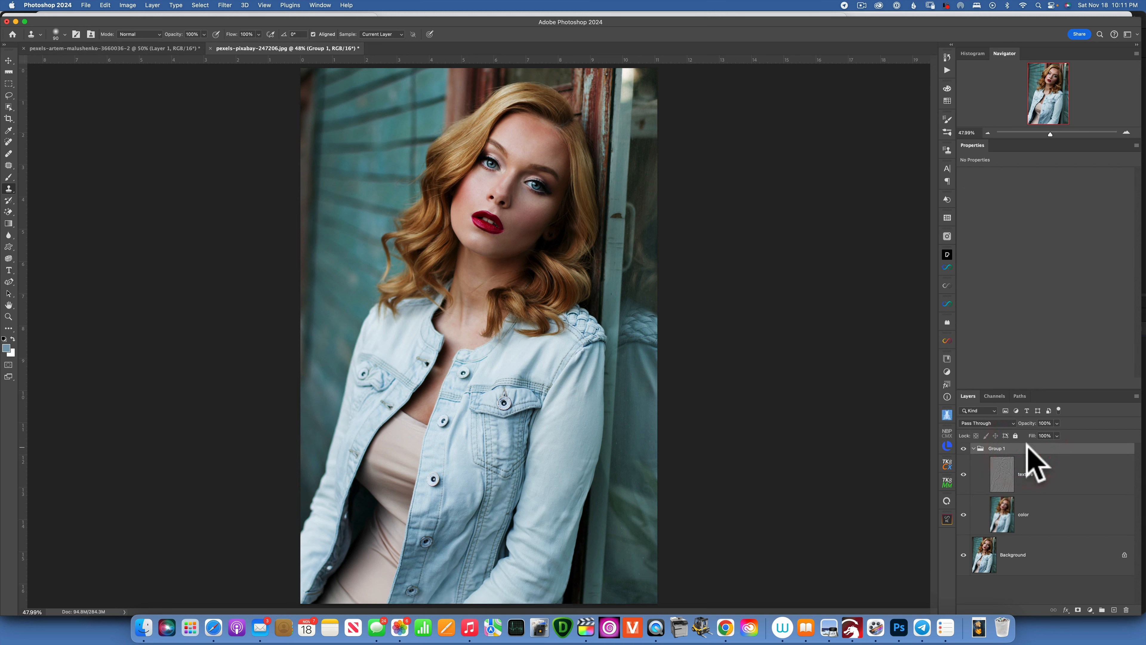
key(BackSpace)
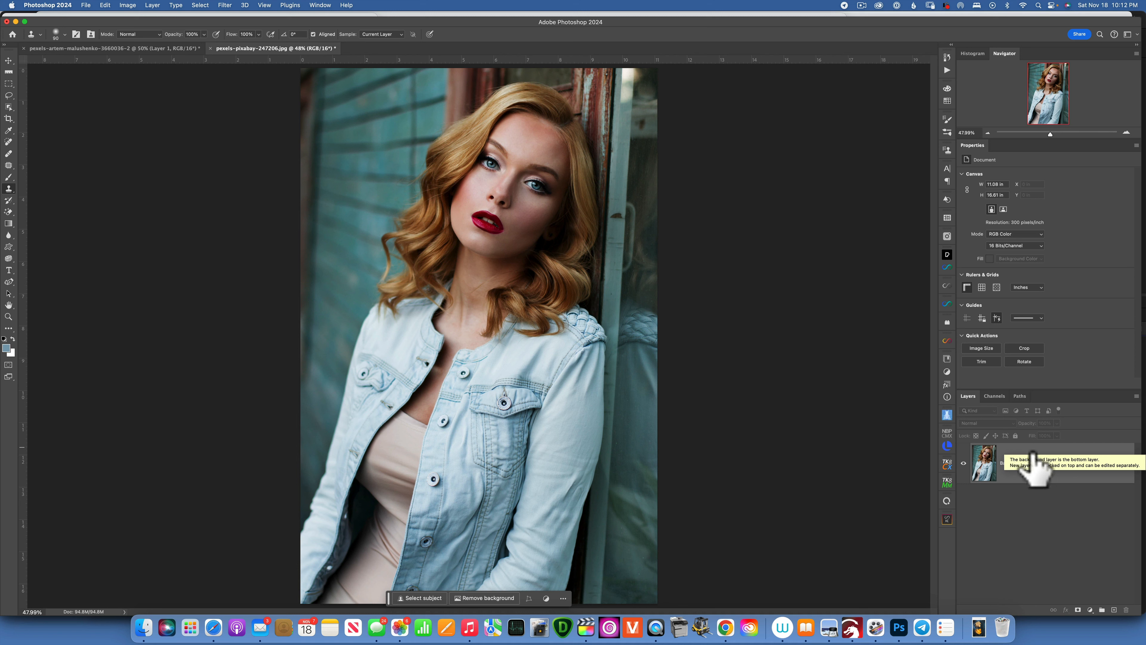
click(1037, 467)
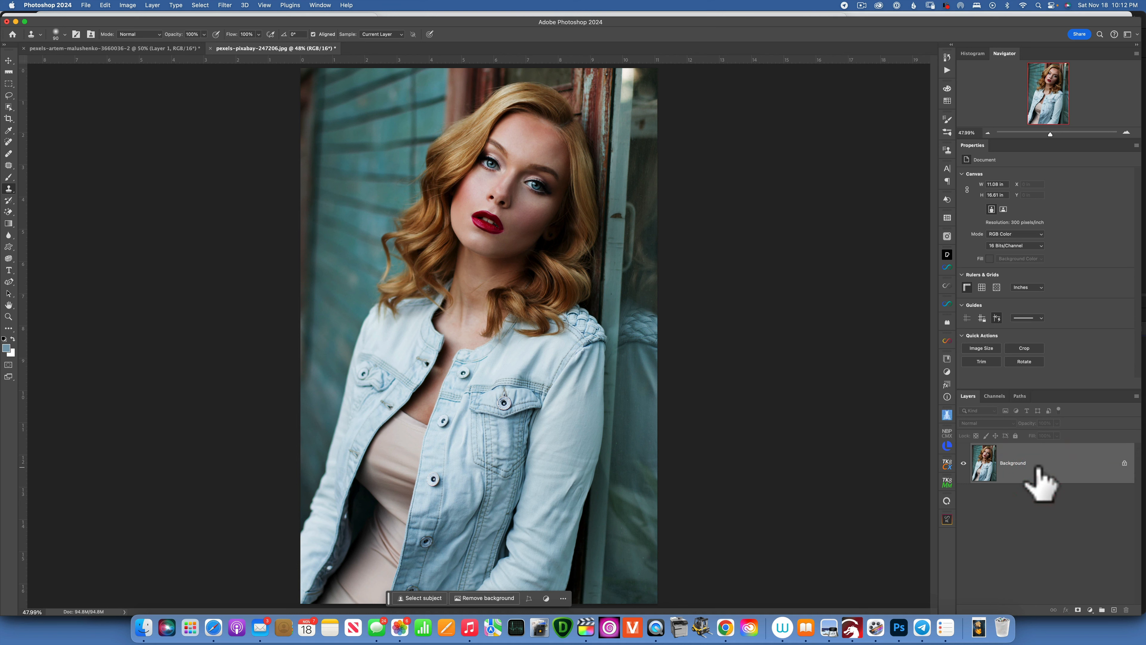
key(super+j)
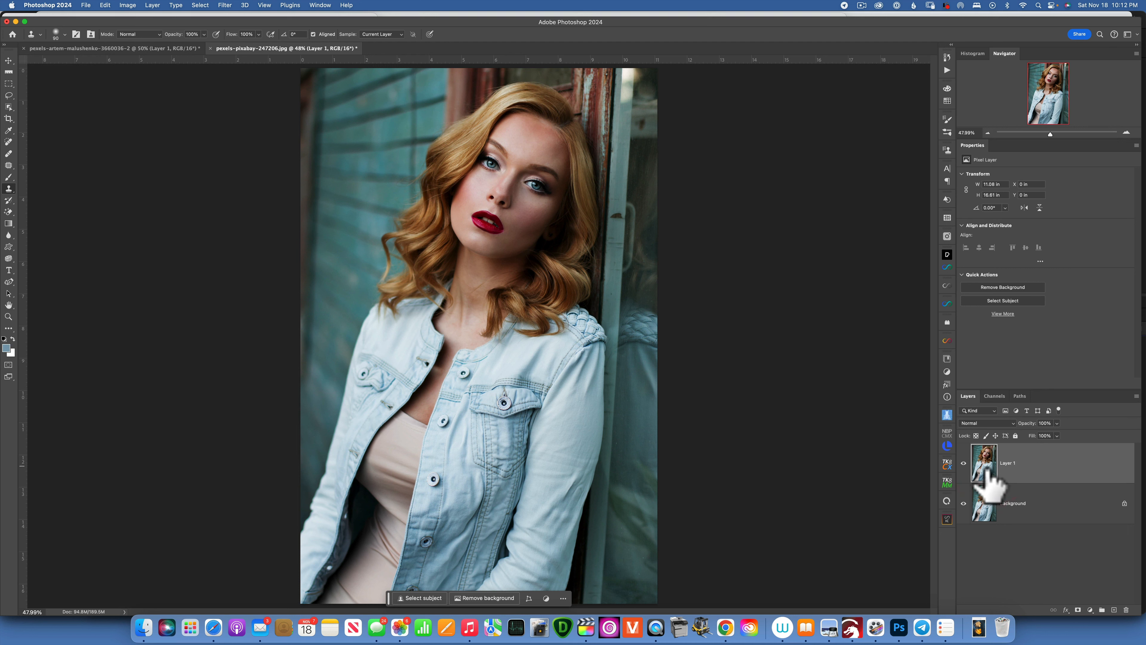
- Open the Retouch4me Fabric filter on the duplicated layer and enlarge its window
click(224, 5)
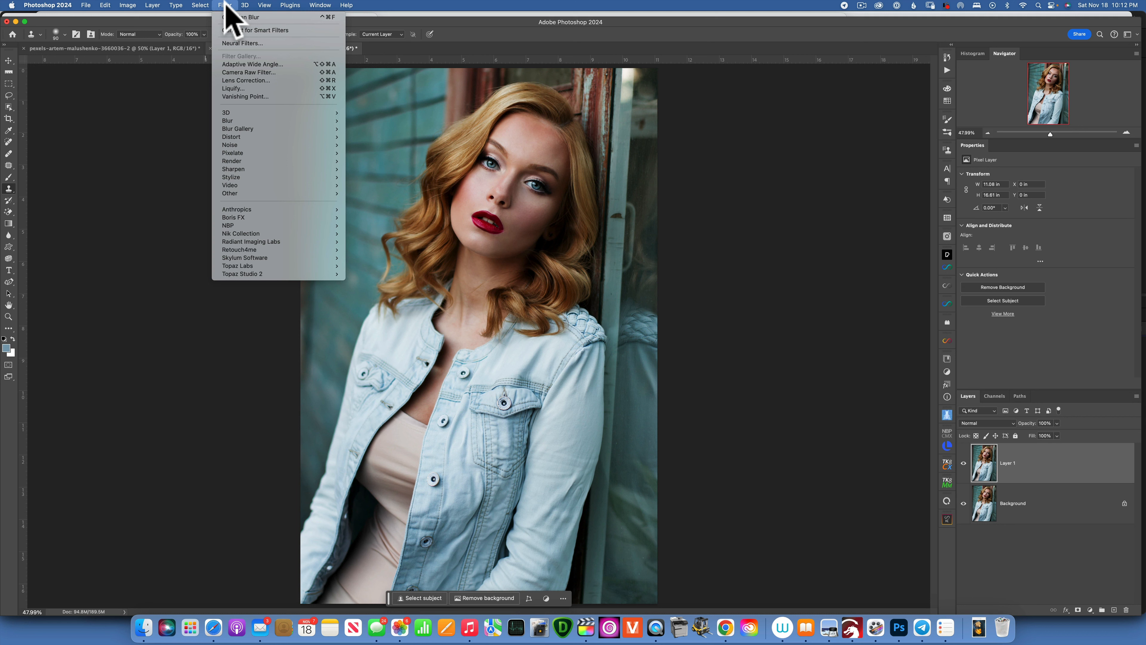
mouse_move(272, 250)
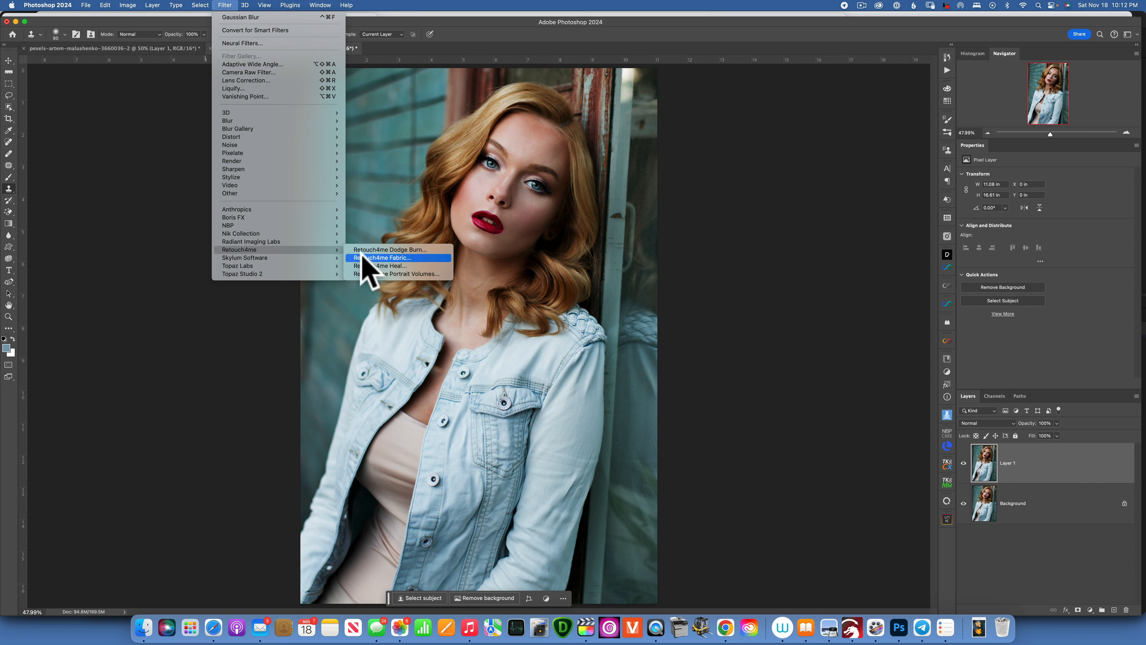
click(404, 259)
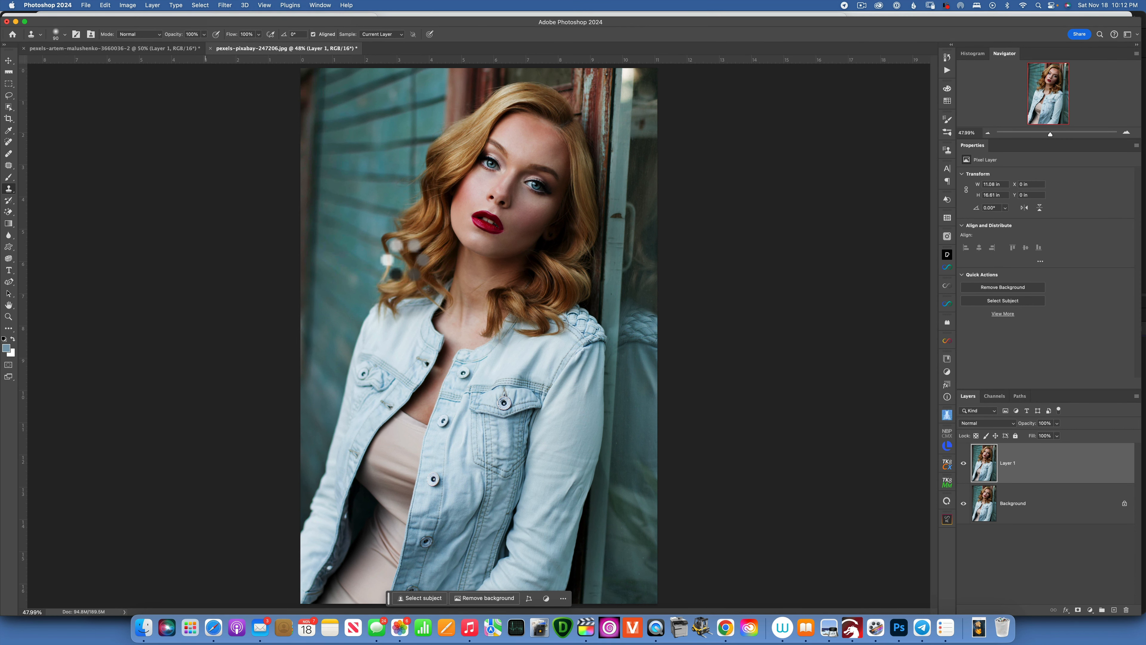
drag(469, 194, 616, 164)
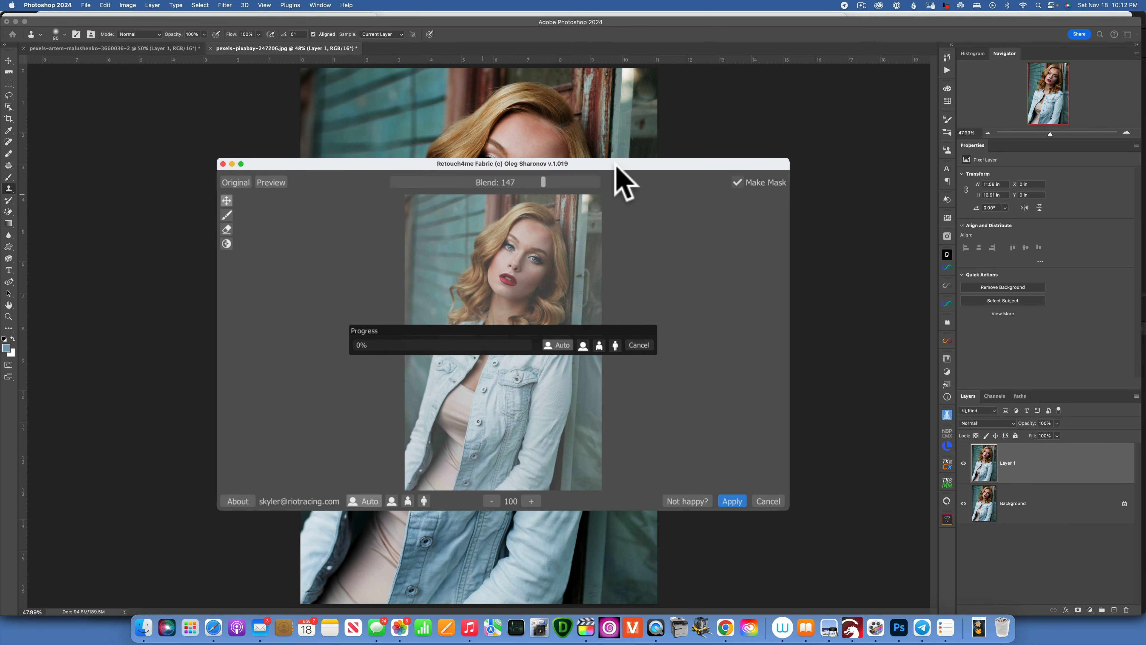
drag(776, 154, 962, 64)
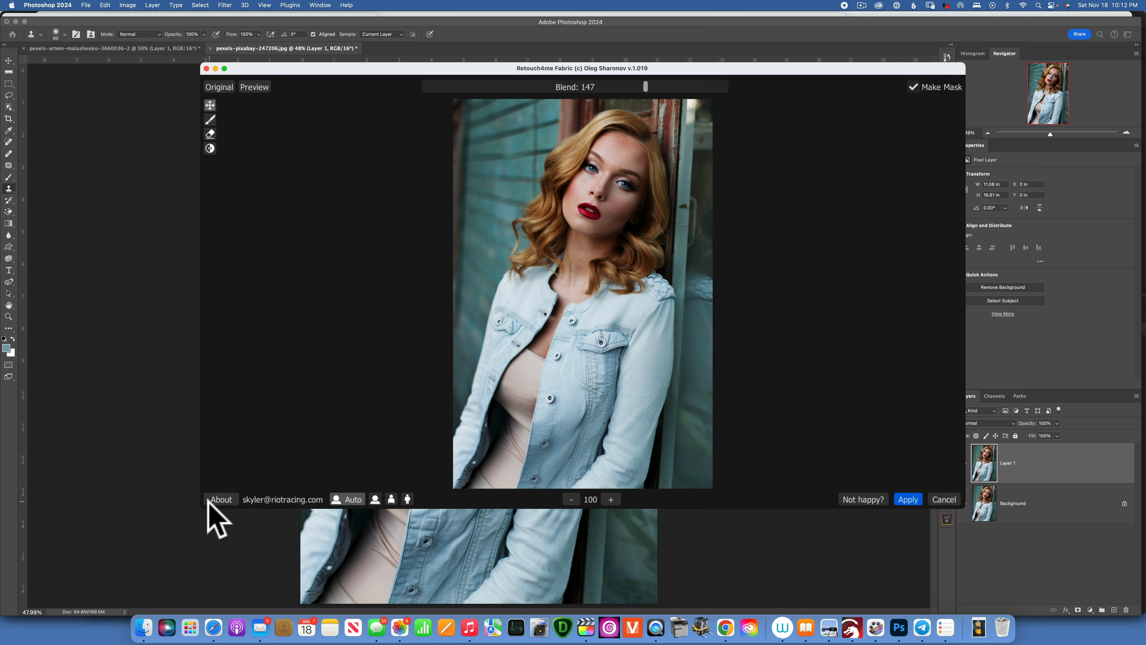
mouse_move(203, 507)
mouse_down()
mouse_move(128, 555)
mouse_move(108, 556)
mouse_up()
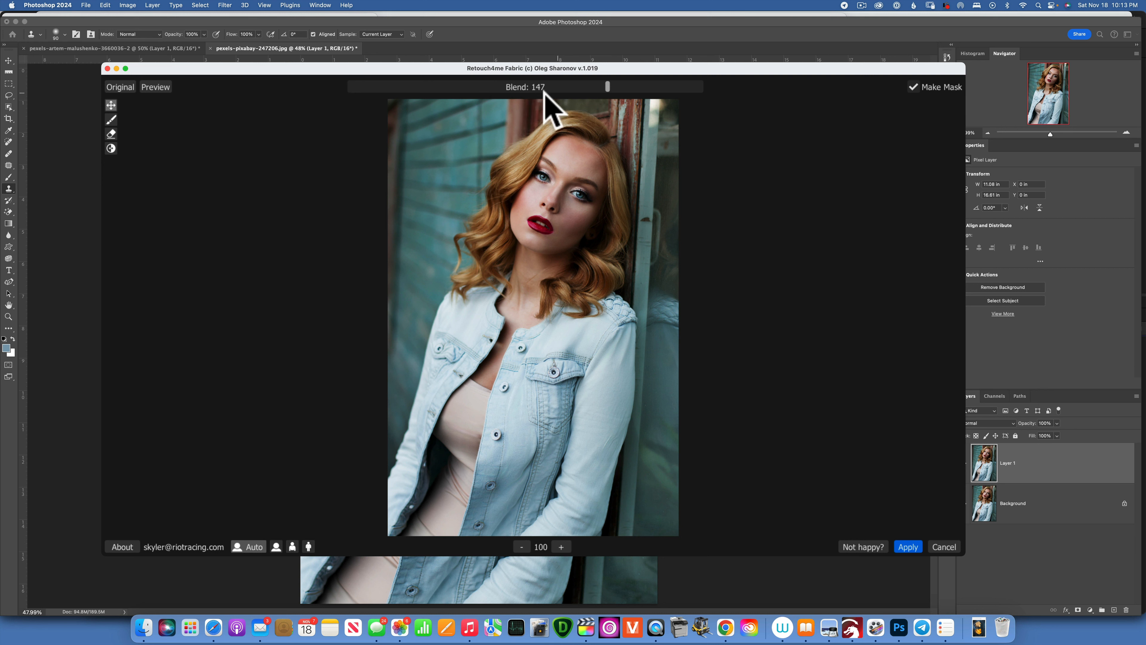
- Try Blend strengths of 28 and 86 on the fabric retouch and set Blend to 141
click(478, 94)
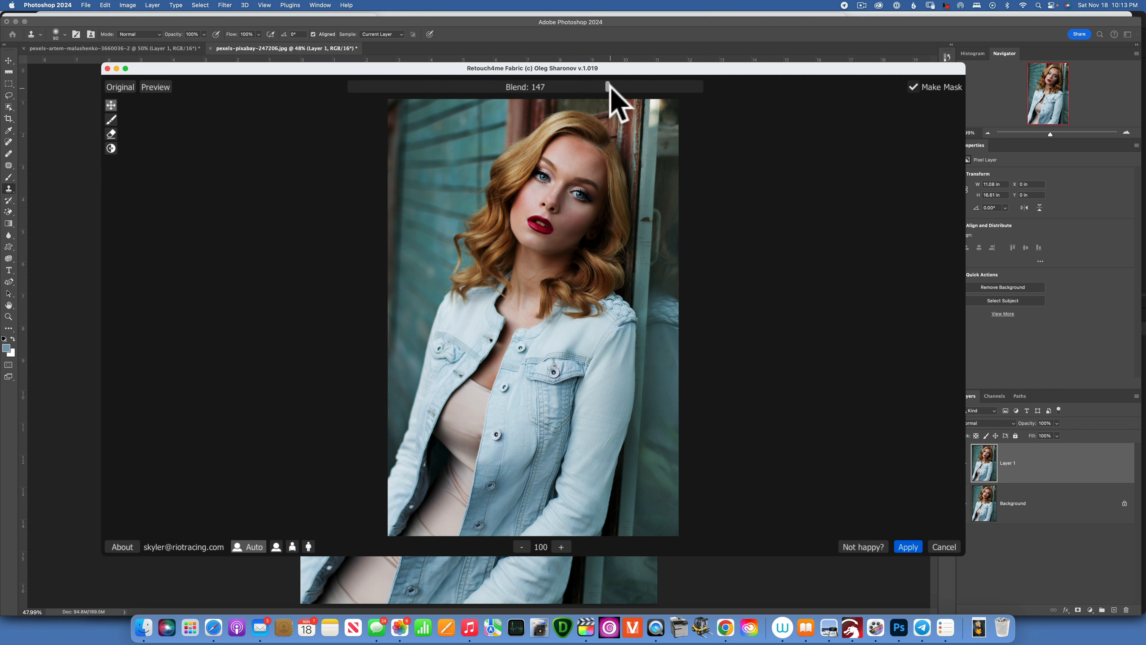
drag(608, 86, 398, 88)
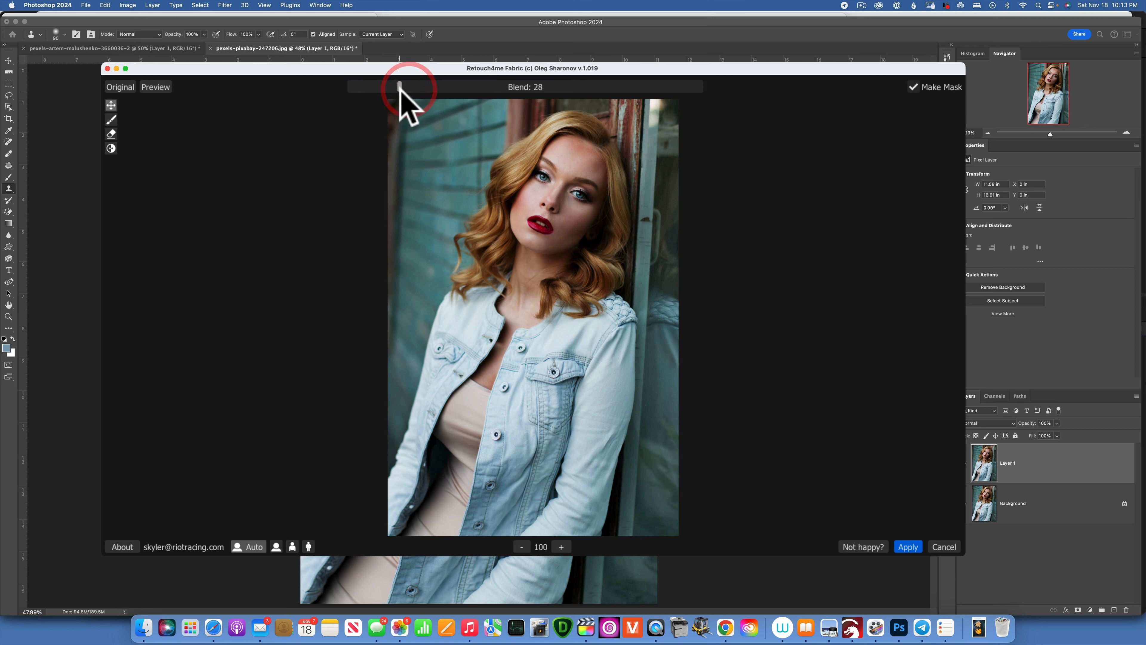
click(500, 87)
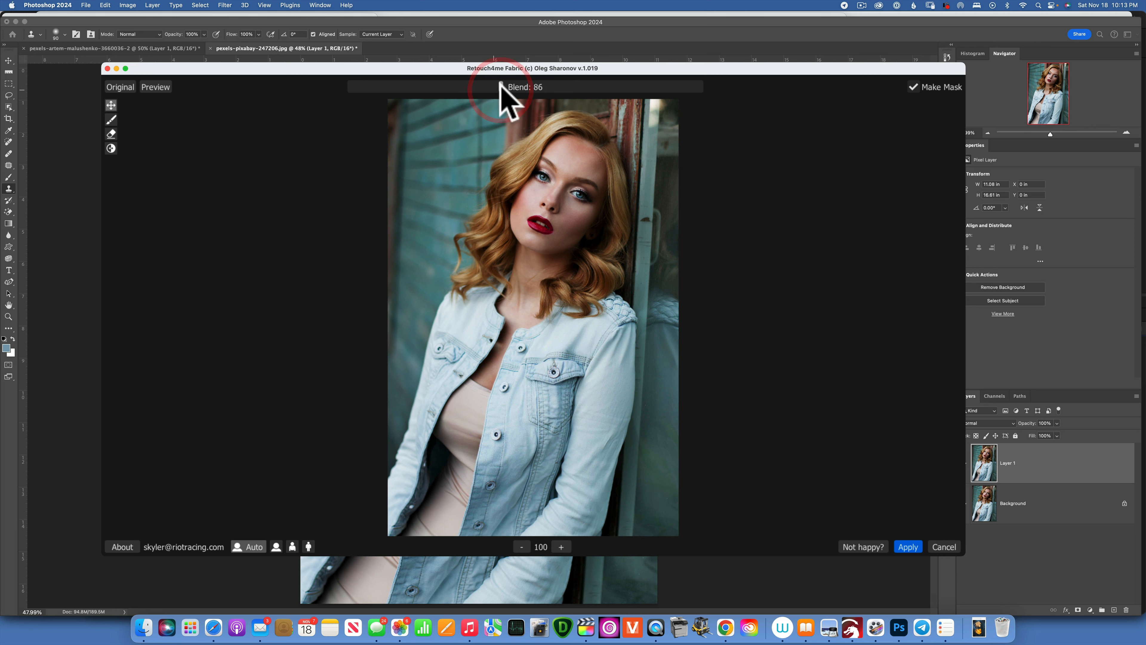
click(596, 87)
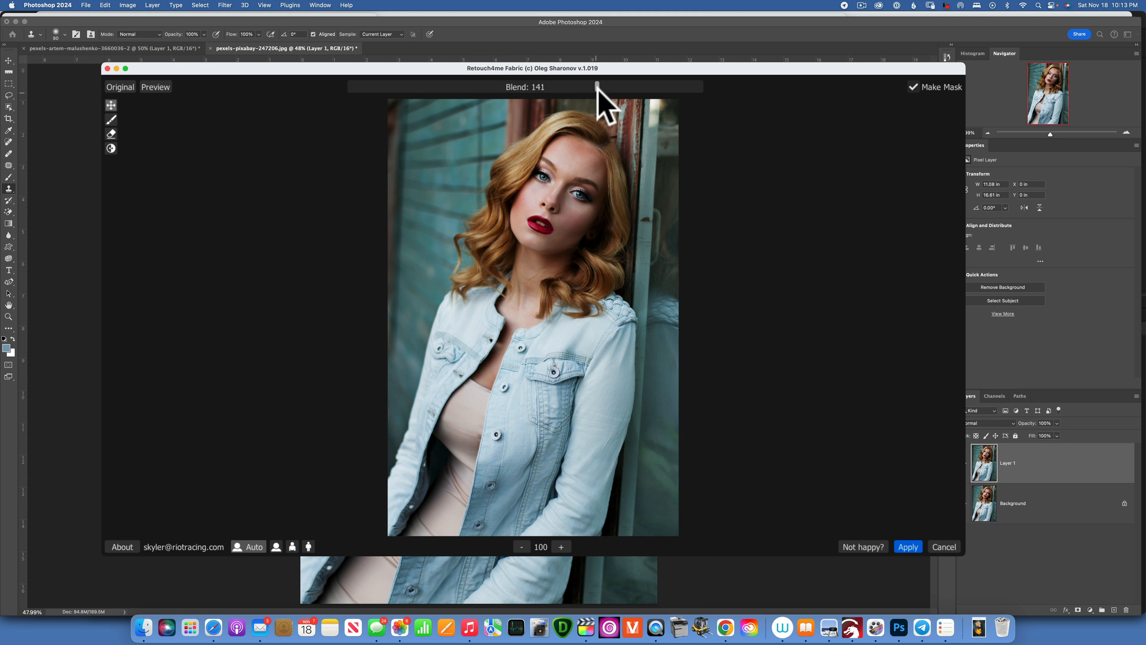
- Try a Blend strength of 200 on the fabric retouch, set Blend to 147 and apply the filter
drag(657, 86, 716, 107)
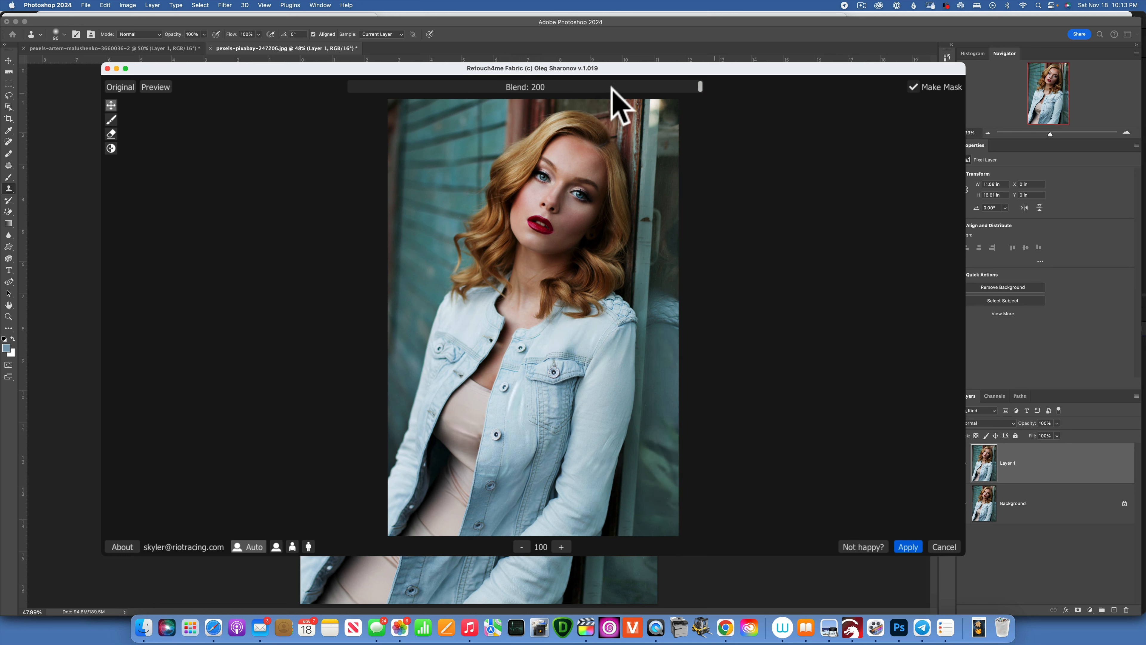
click(599, 86)
click(594, 86)
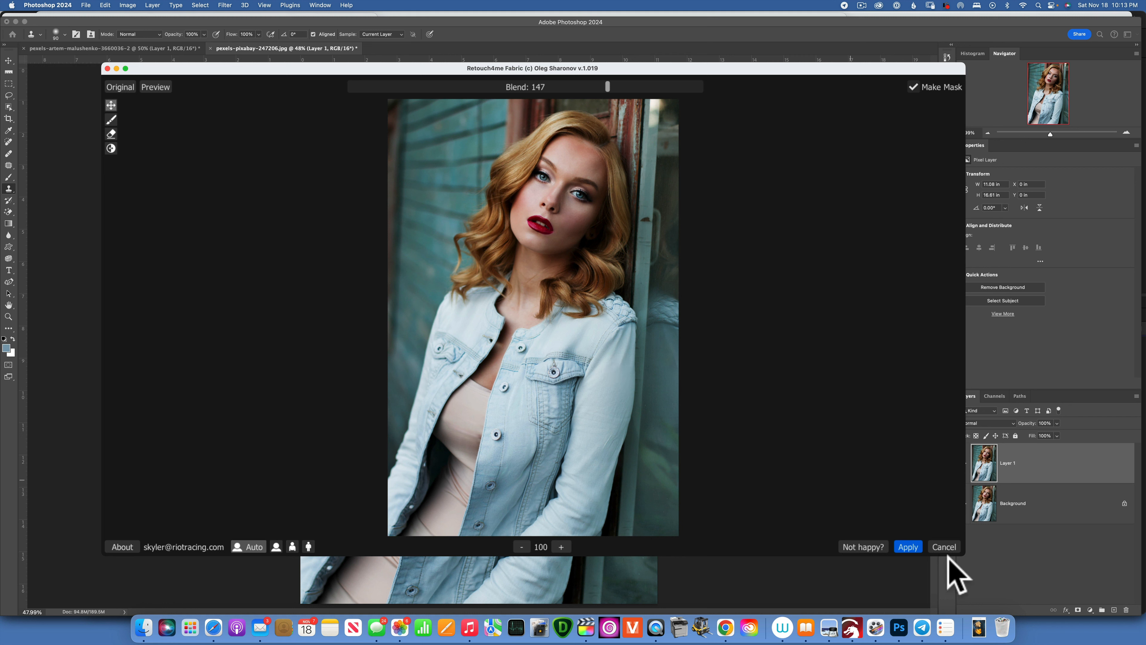
click(910, 546)
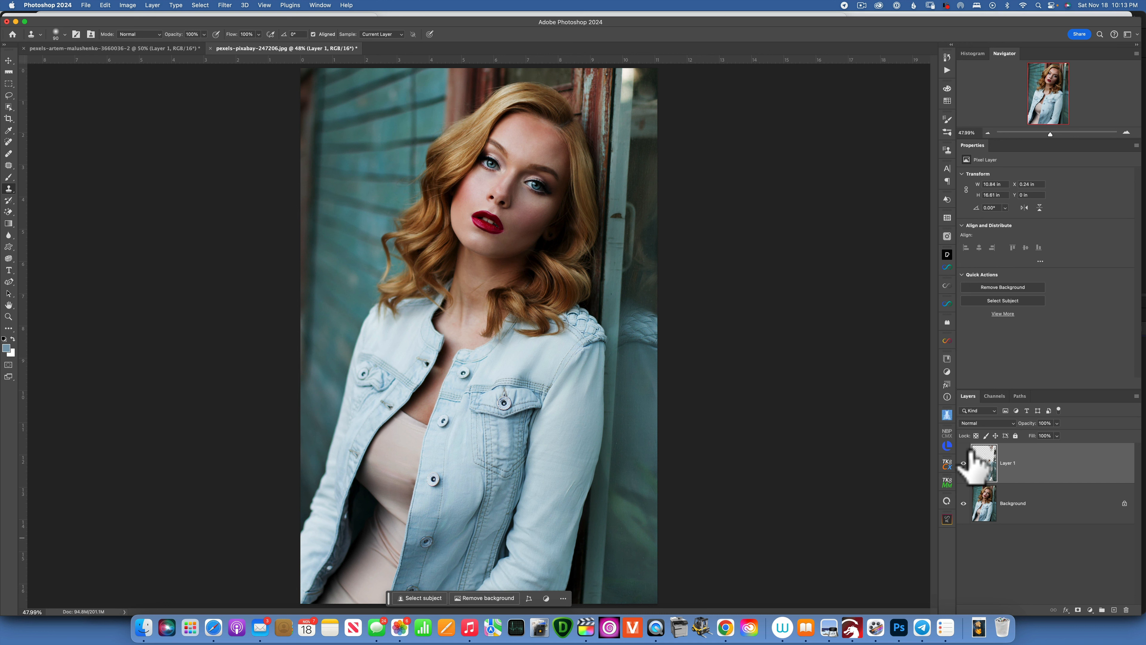
- Compare the filtered denim jacket with the original by toggling the visibility of Layer 1
click(963, 463)
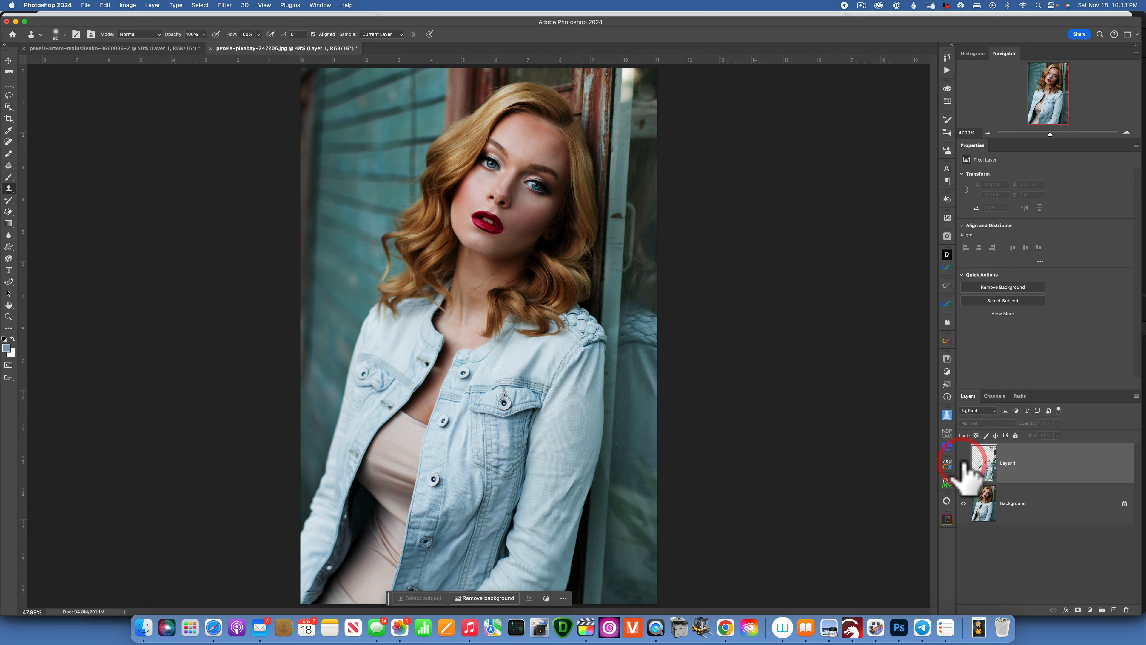
click(963, 463)
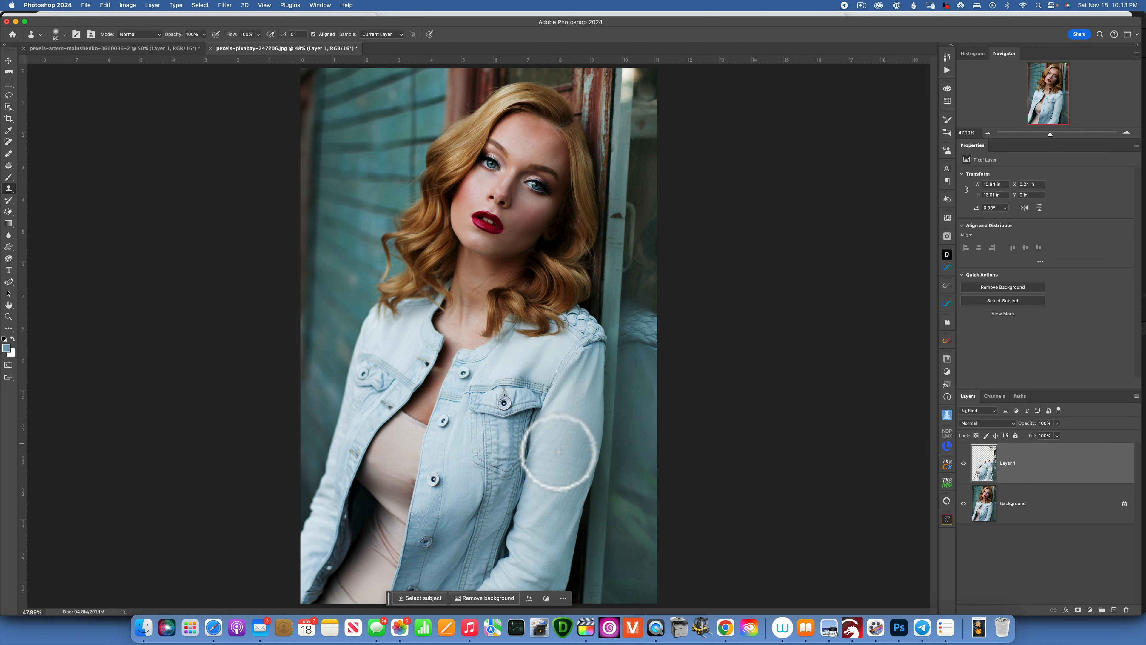
click(963, 463)
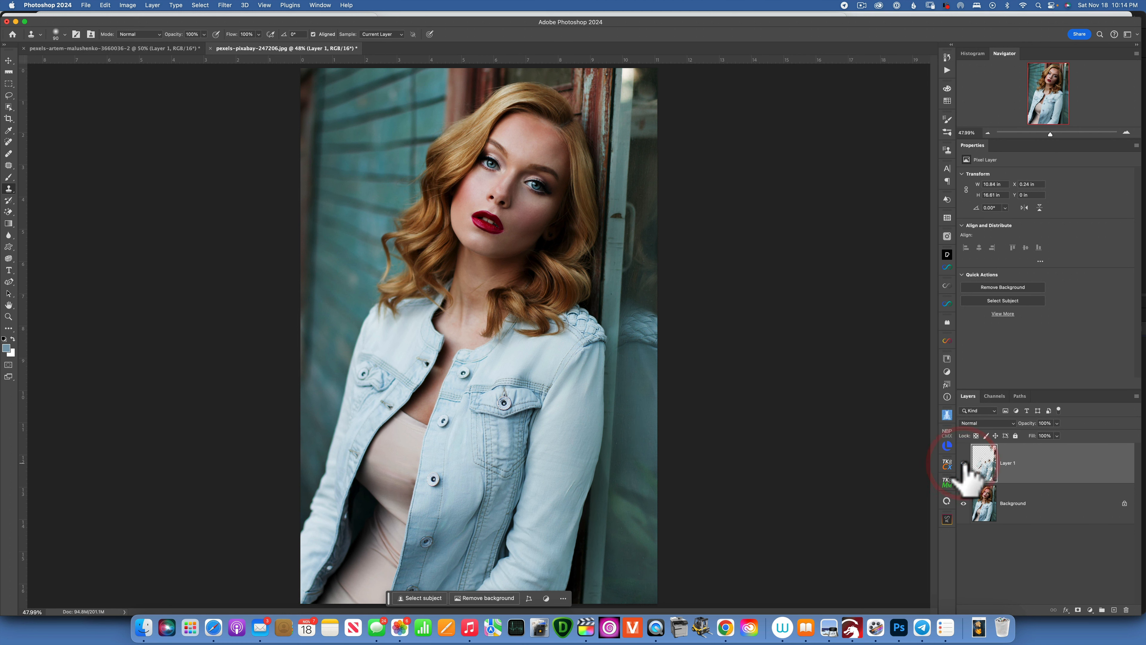
click(965, 465)
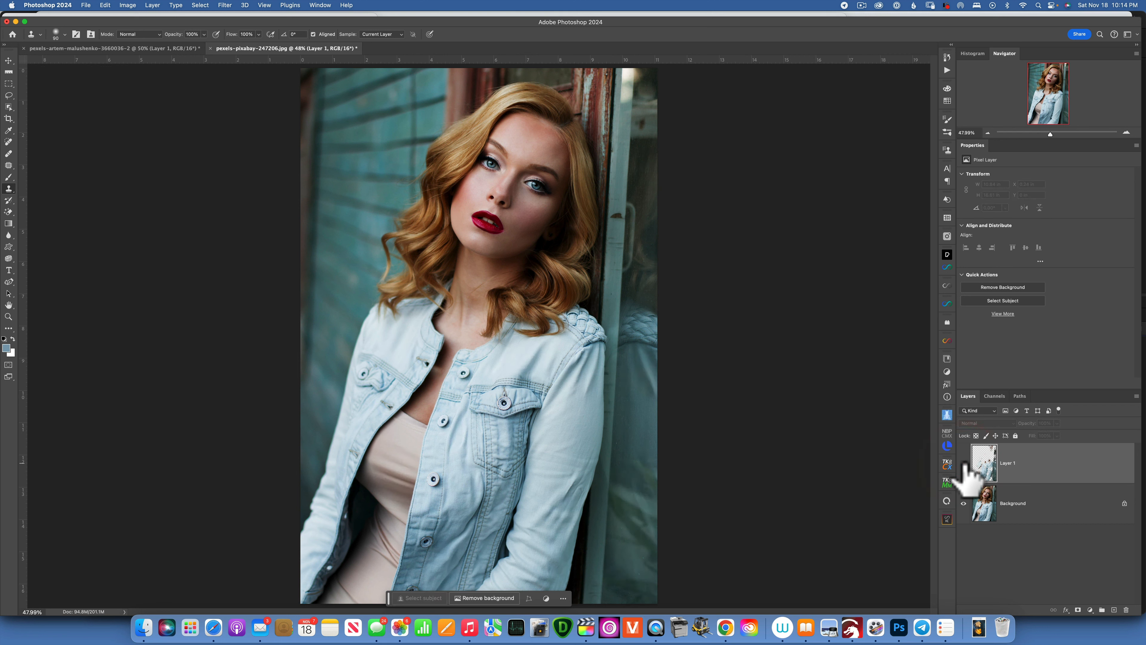
click(964, 465)
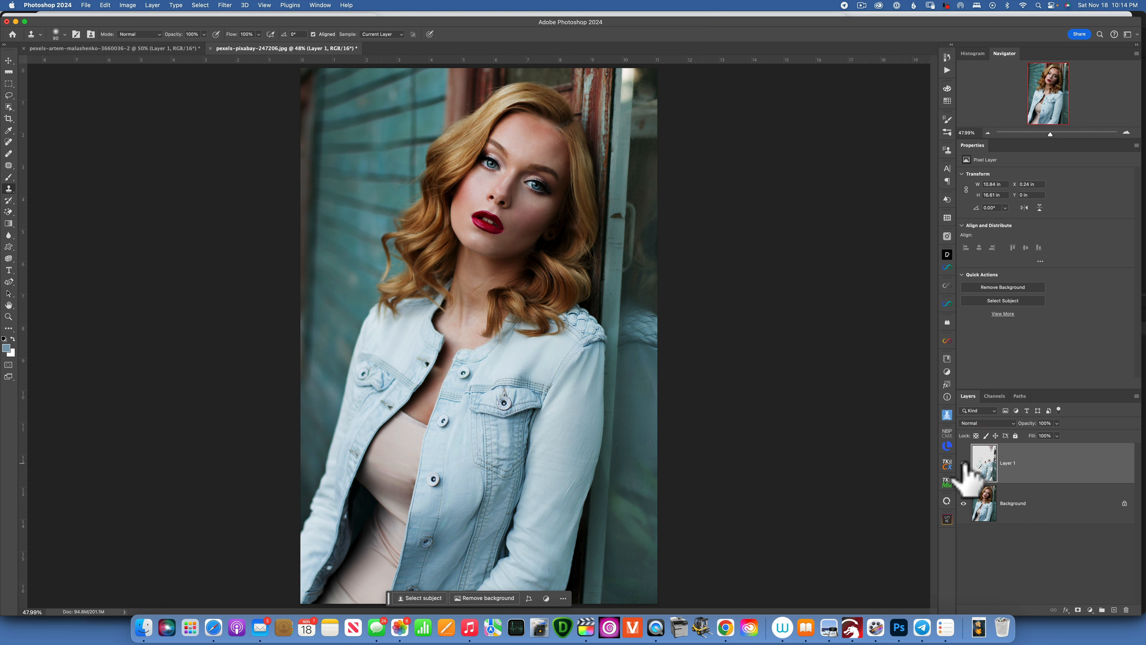
- Lower the opacity of Layer 1 to 84% and add a white layer mask to it
click(1056, 423)
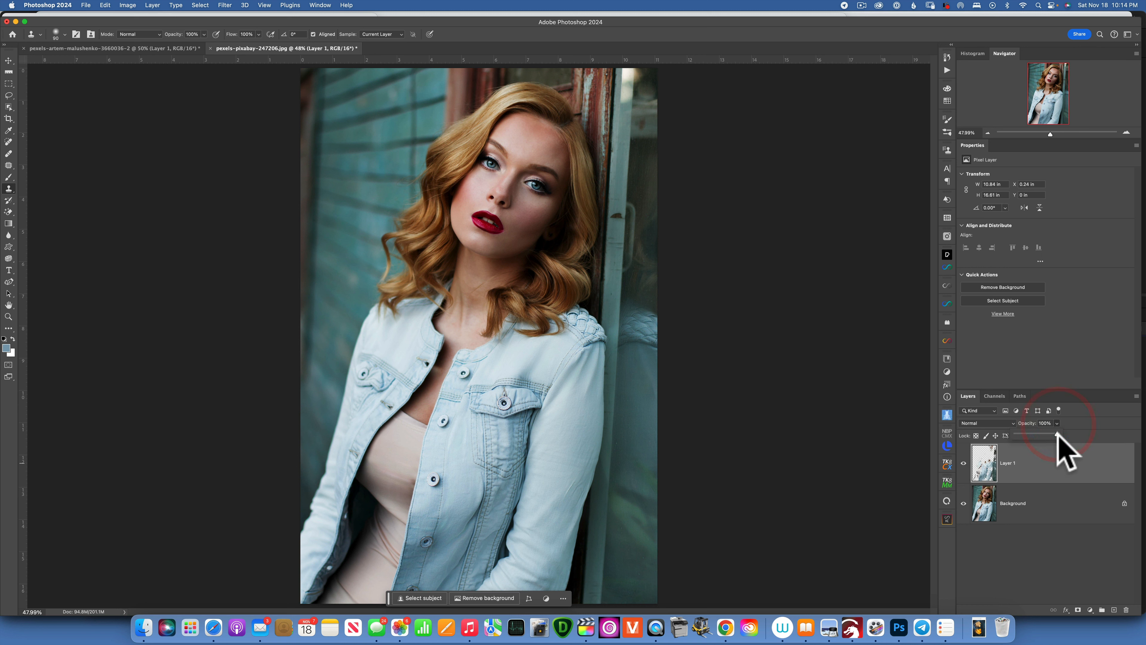
drag(1038, 435, 1030, 441)
click(1028, 440)
click(1047, 439)
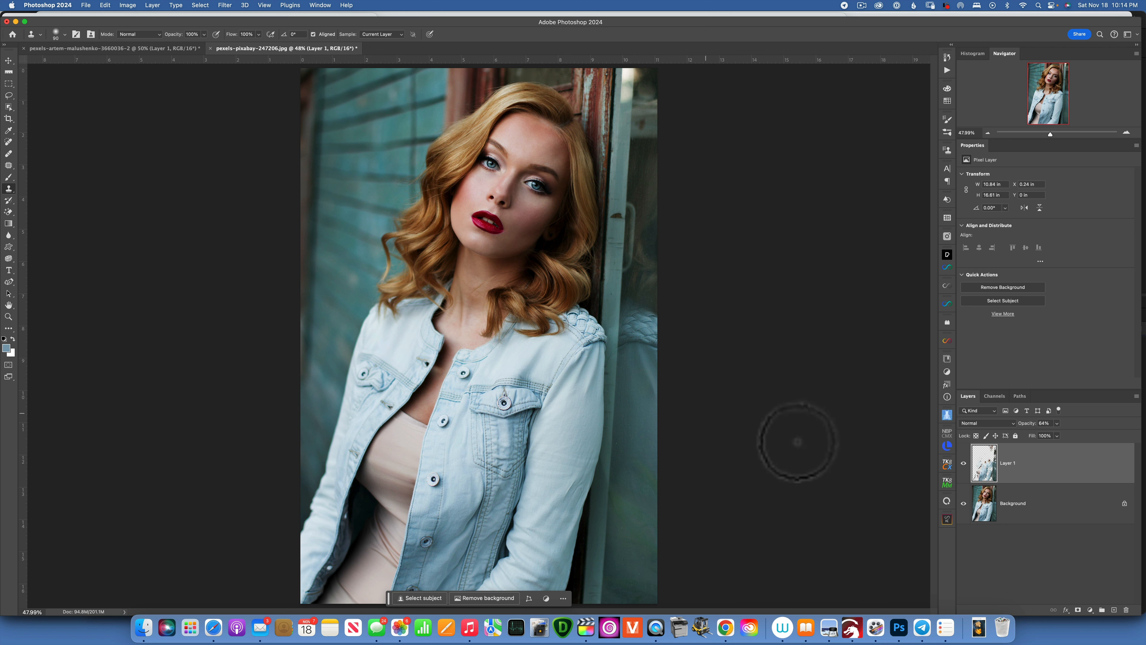
click(1078, 609)
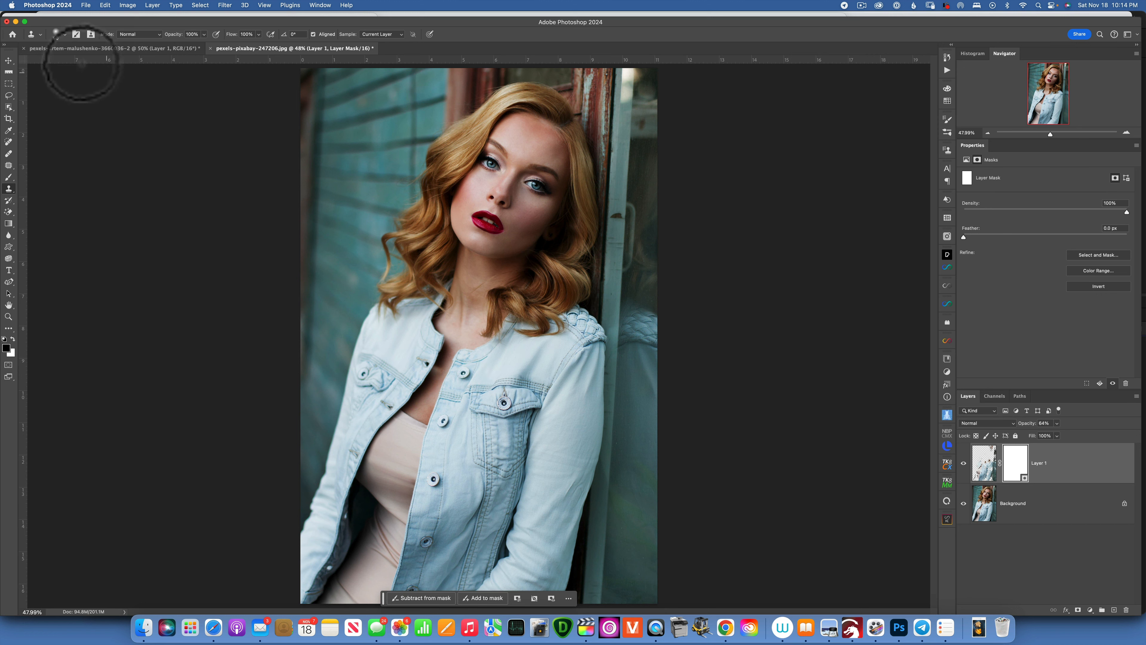
- In the open white polo shirt portrait, replace Layer 1 with a fresh duplicate of the Background layer
click(133, 47)
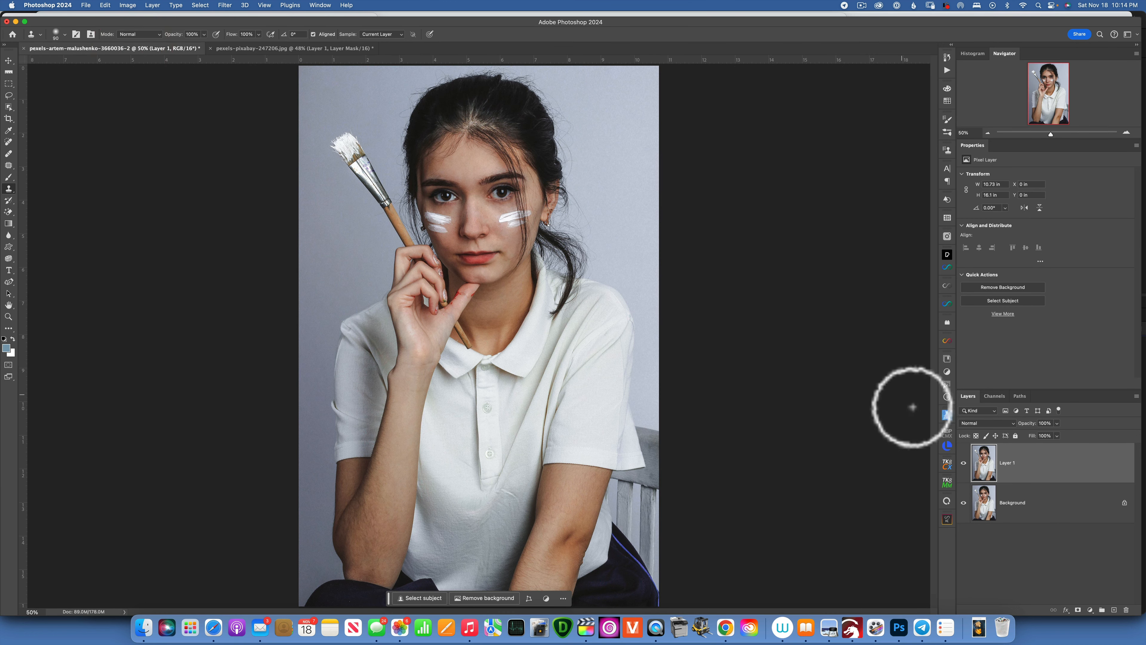
key(BackSpace)
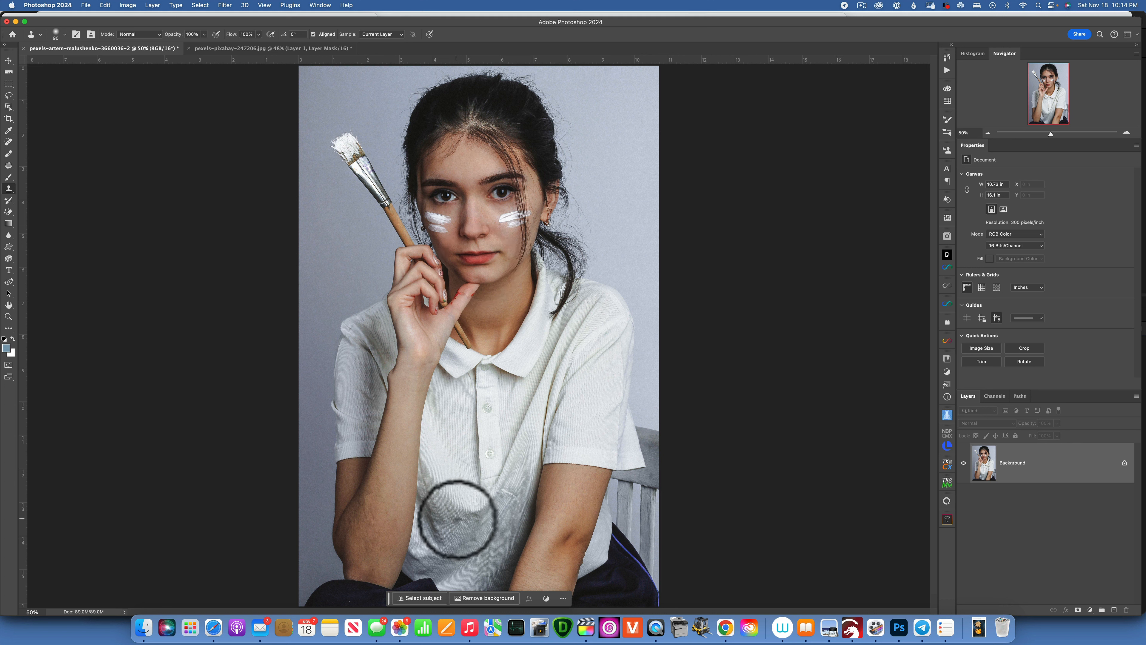
click(1057, 479)
key(super+j)
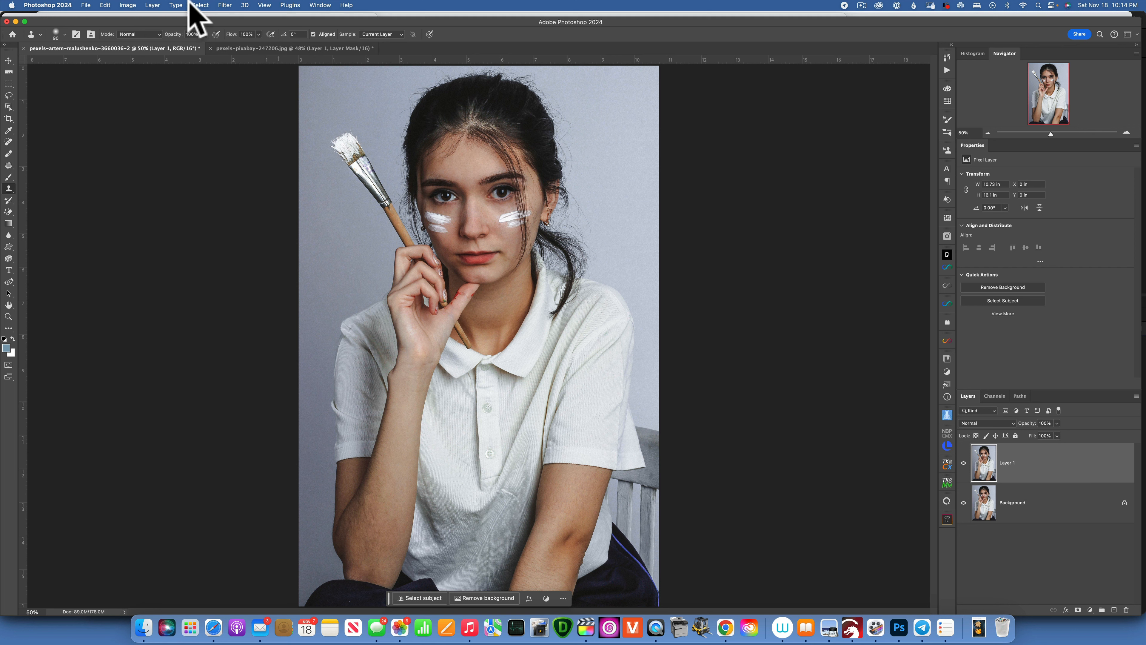
- Run the Retouch4me Fabric filter on the polo shirt's duplicated layer, enlarging its window and applying it with Blend at 147
click(224, 5)
mouse_move(258, 250)
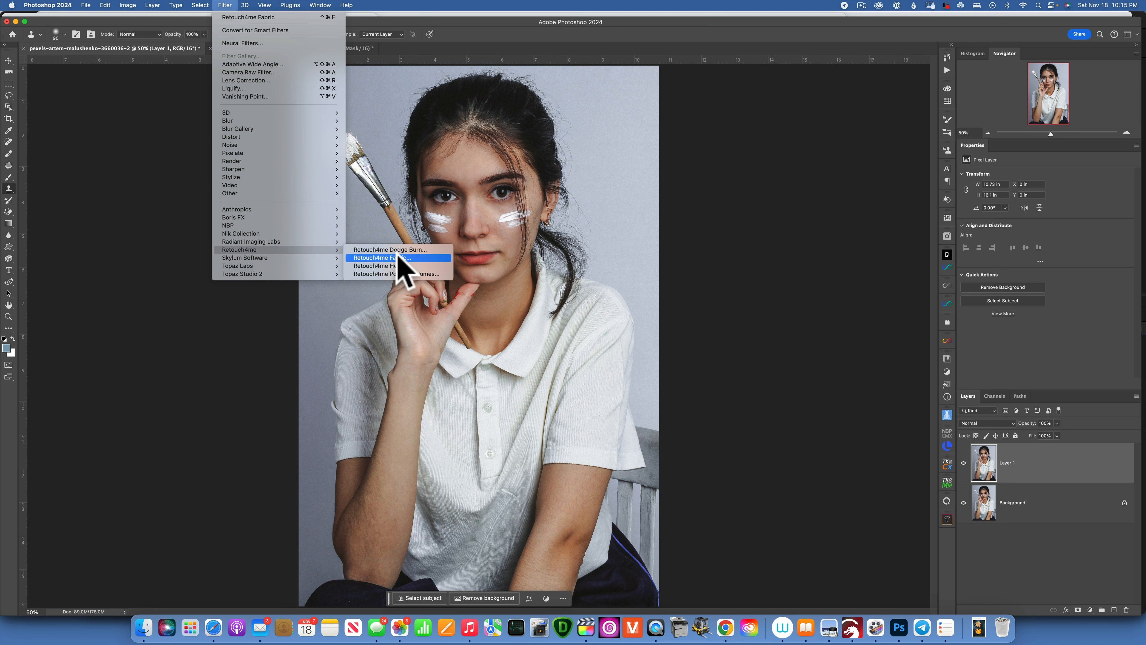
click(420, 257)
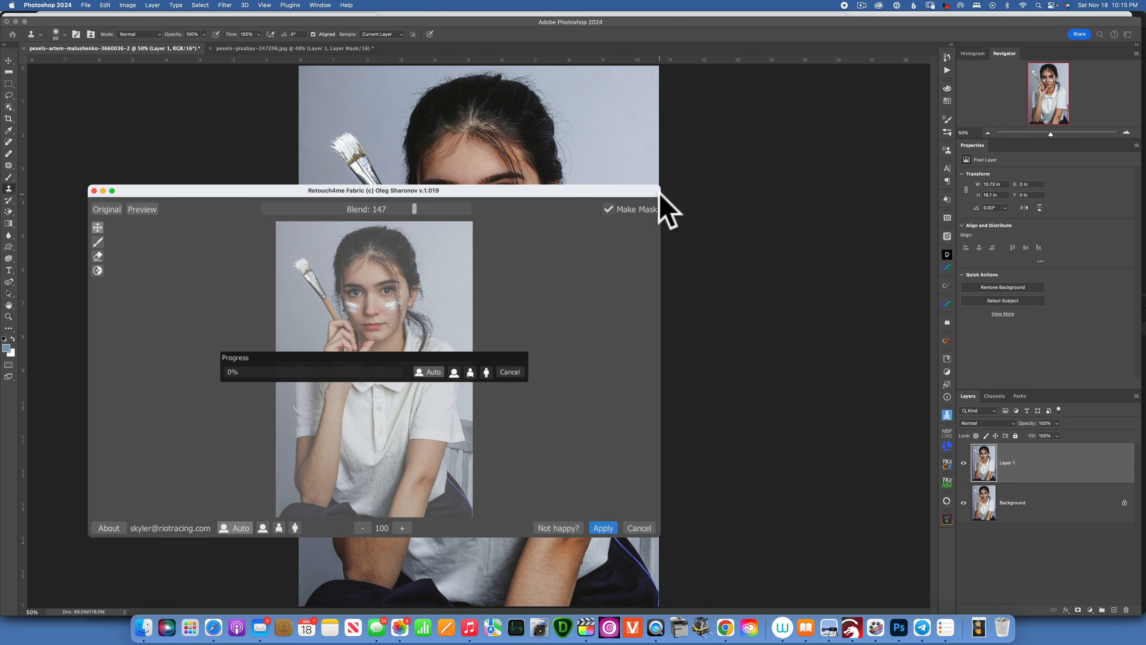
drag(659, 185, 868, 122)
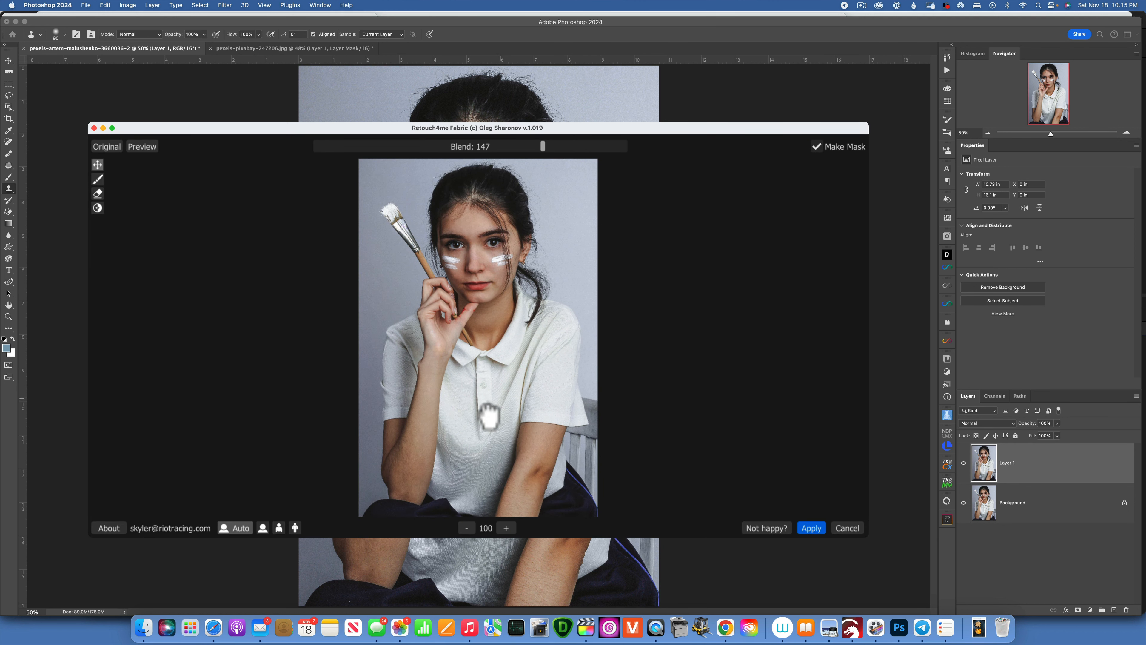
click(811, 527)
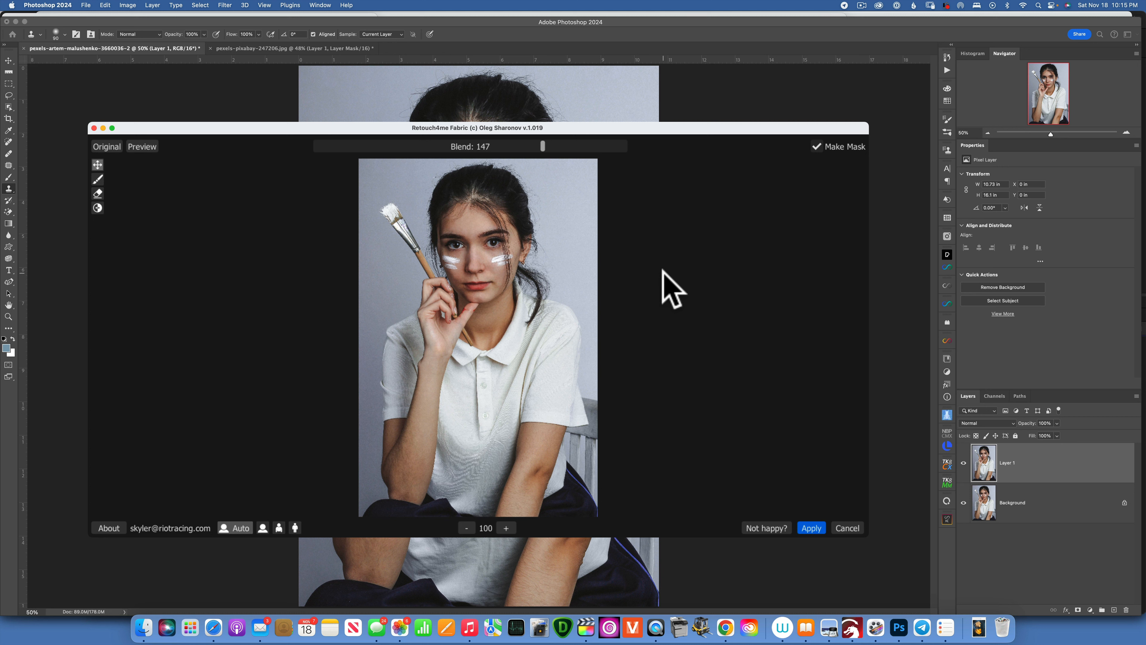
click(810, 527)
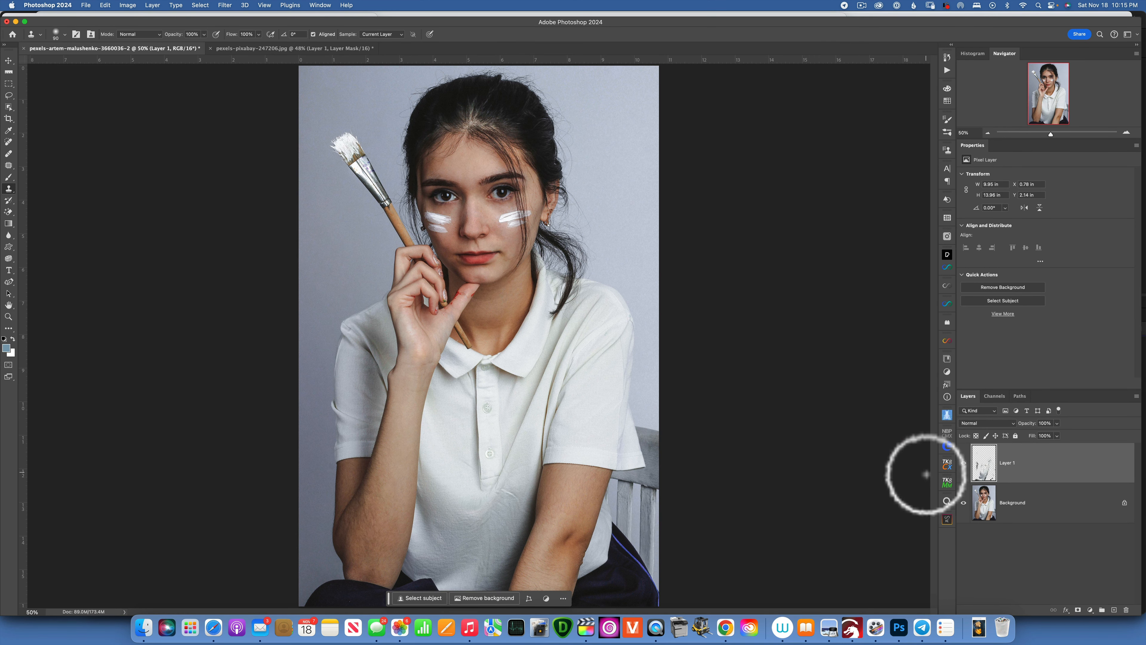
- Compare the polo shirt before and after the fabric retouch at full view by toggling the visibility of Layer 1
click(964, 462)
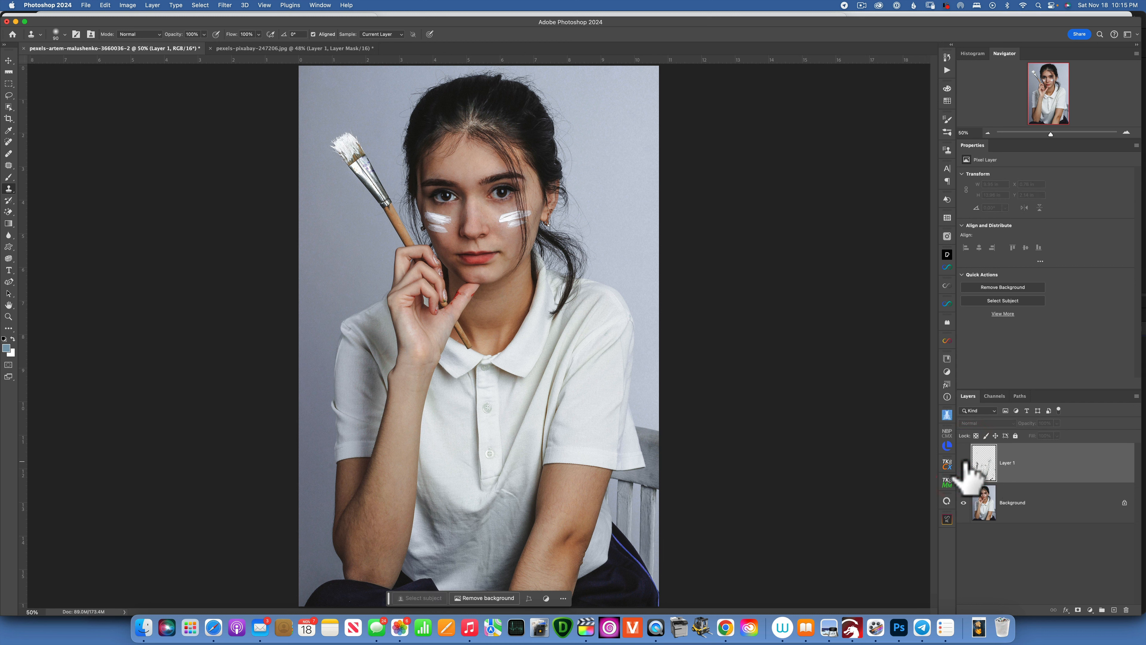
click(964, 463)
click(964, 462)
click(964, 463)
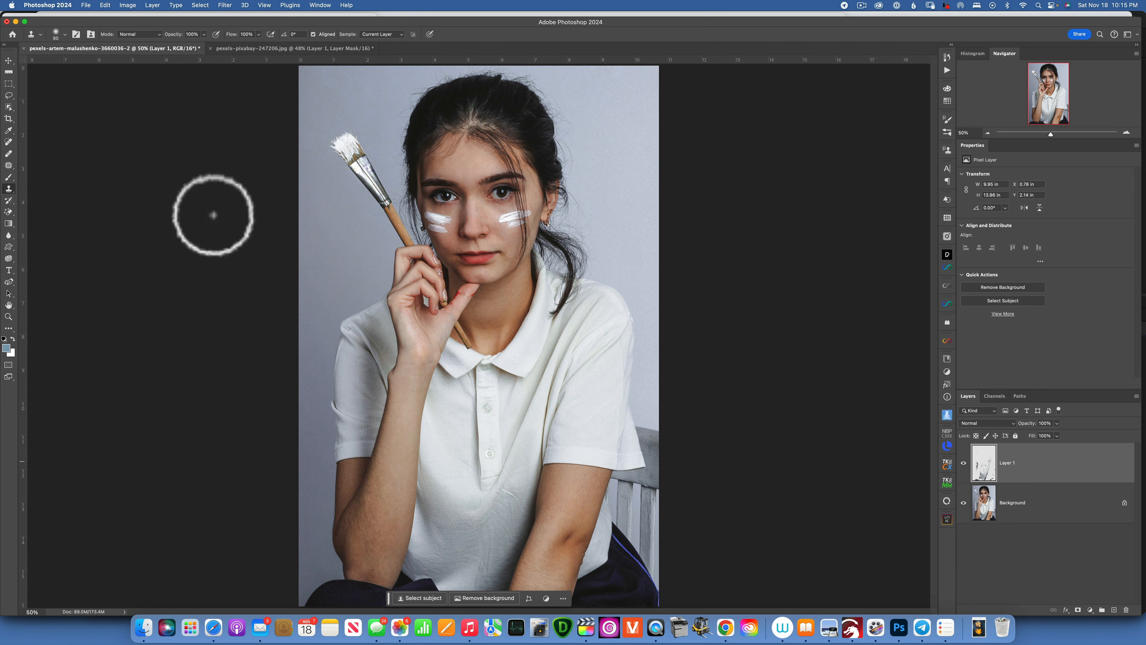
- Examine the wrinkles on the lower part of the polo shirt close up, repeatedly toggling Layer 1, and return to the full view
key(z)
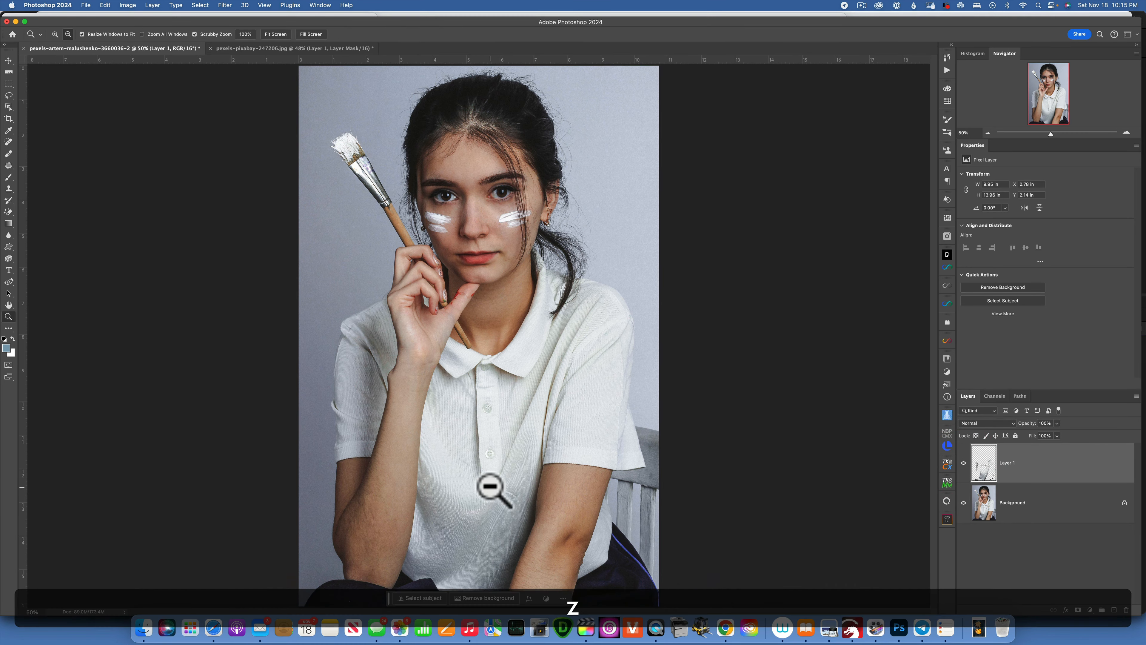
mouse_move(493, 486)
mouse_down()
mouse_move(572, 456)
mouse_move(532, 448)
mouse_up()
key(s)
key(space)
mouse_move(558, 400)
mouse_down()
mouse_move(545, 269)
mouse_move(582, 257)
mouse_move(635, 265)
mouse_up()
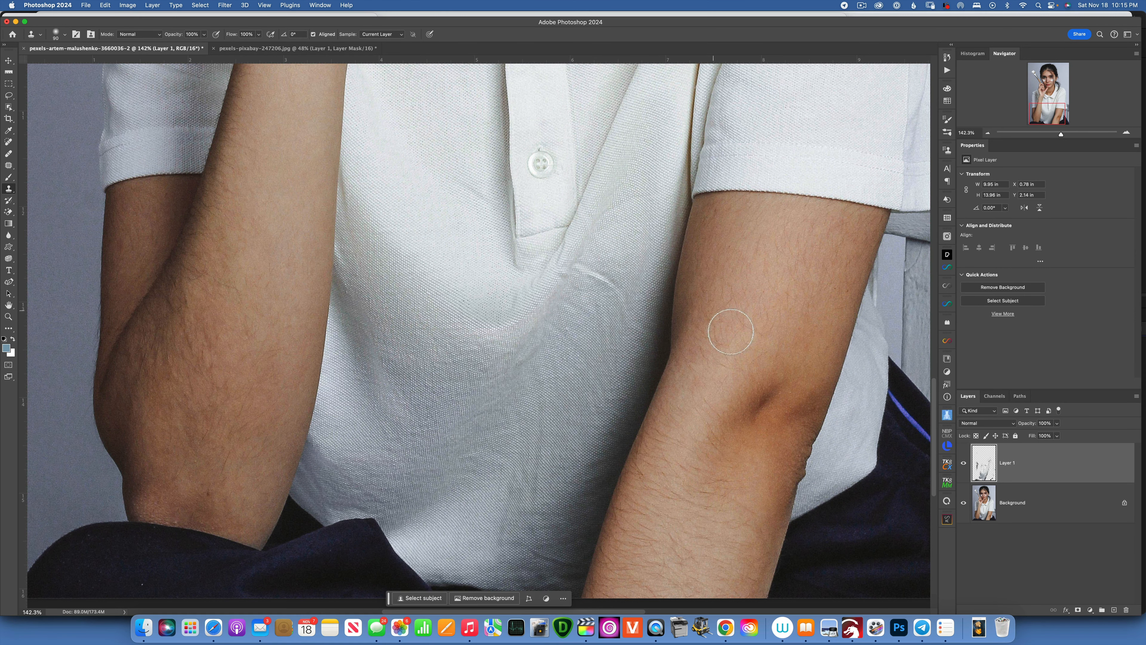
click(963, 463)
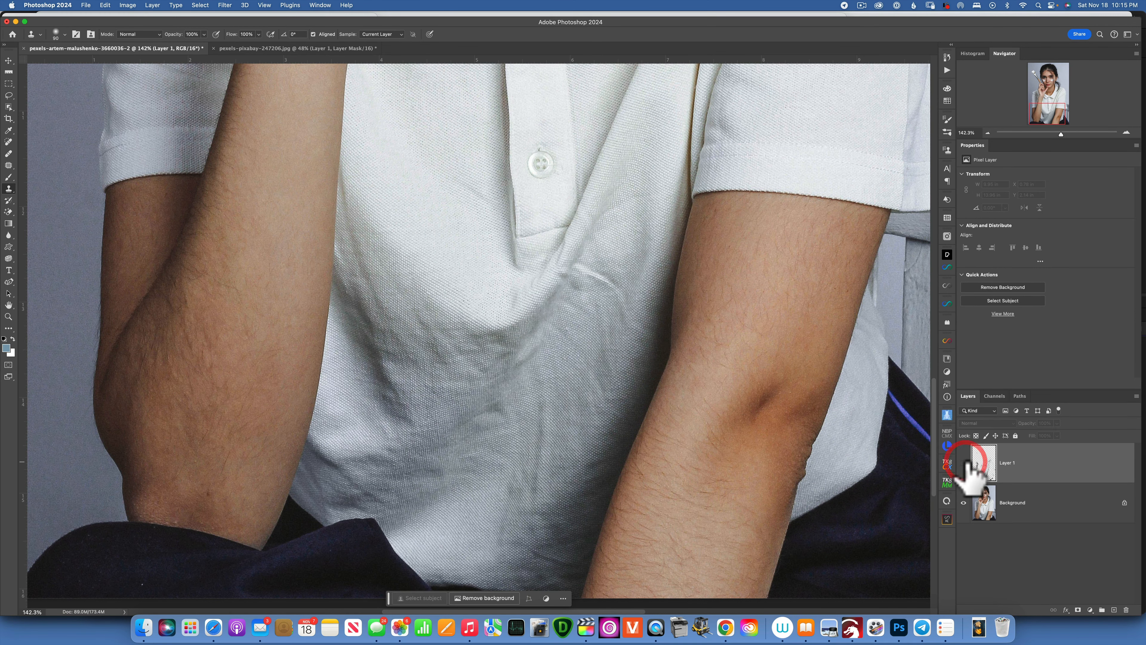
click(964, 463)
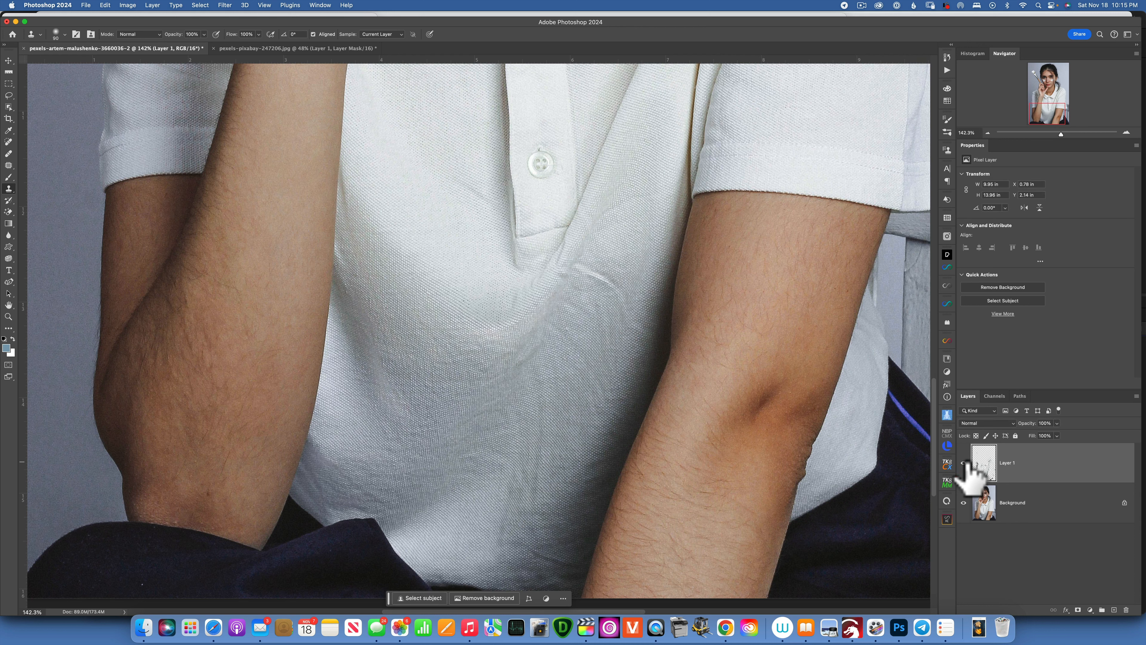
click(964, 463)
click(963, 463)
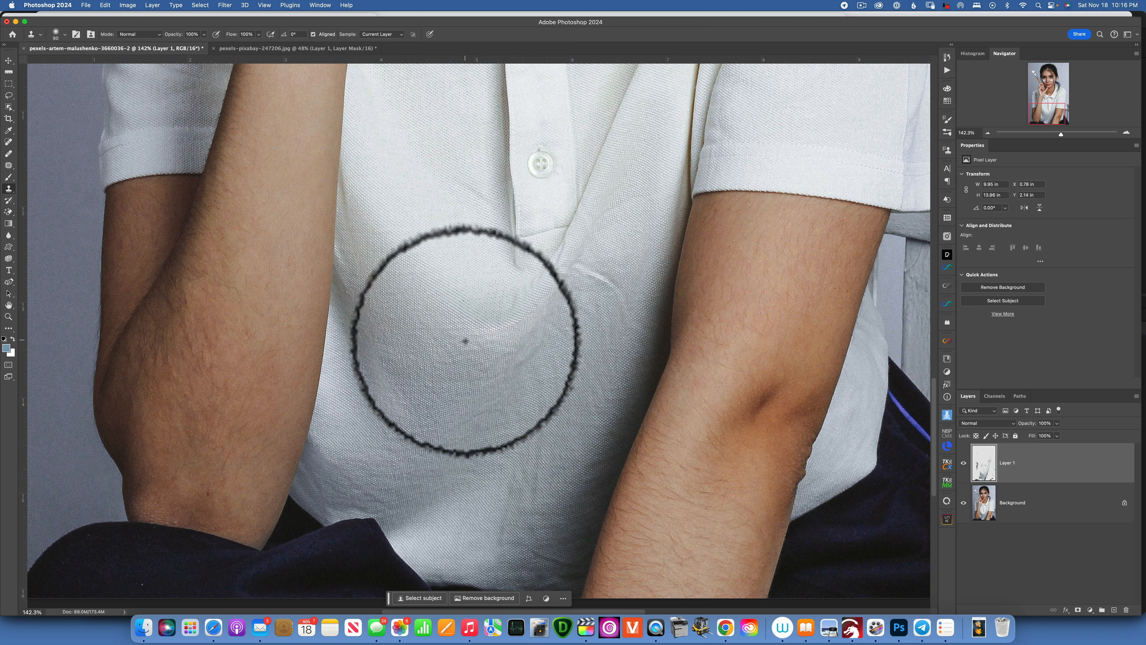
click(963, 462)
click(963, 462)
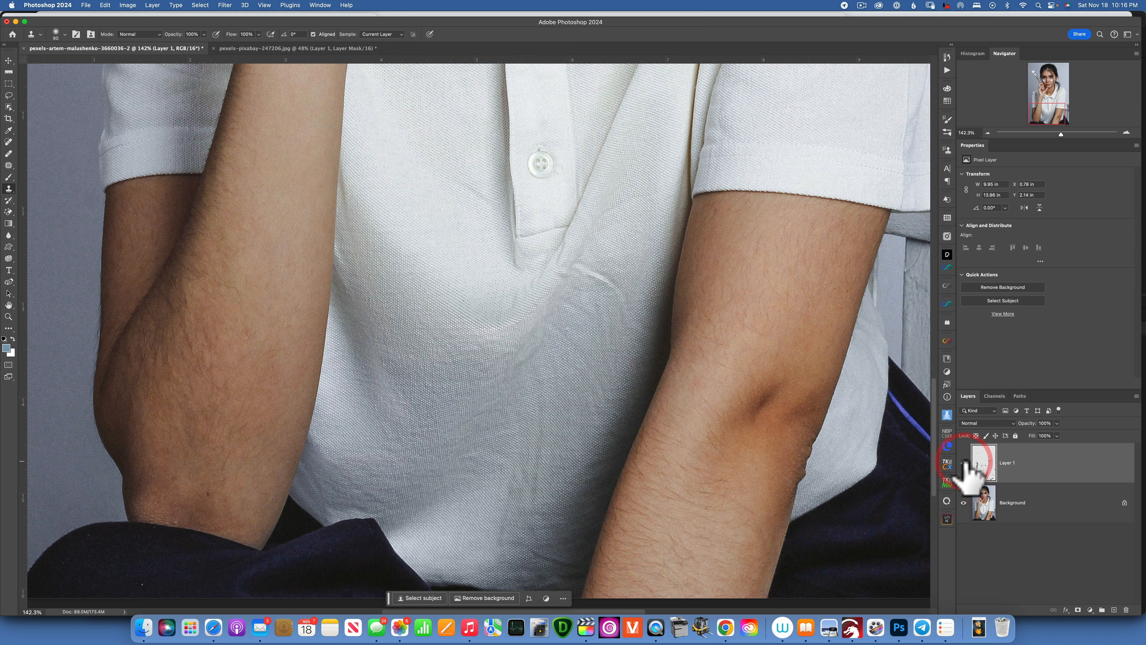
click(963, 462)
click(964, 462)
click(964, 463)
click(963, 462)
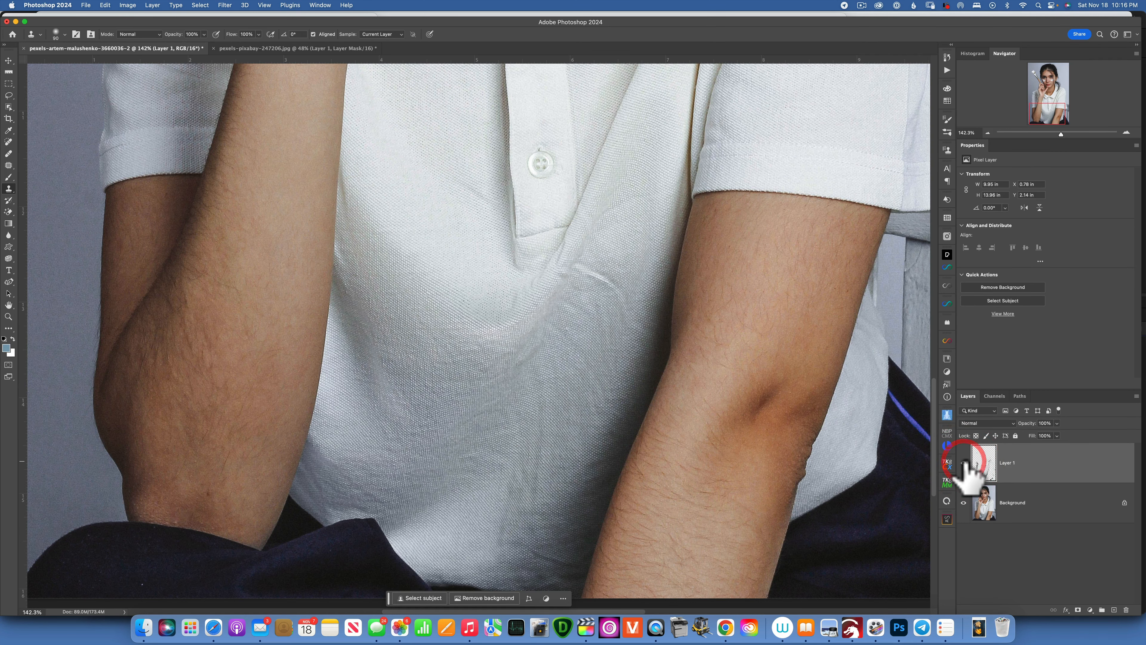
key(super+0)
key(super+0)
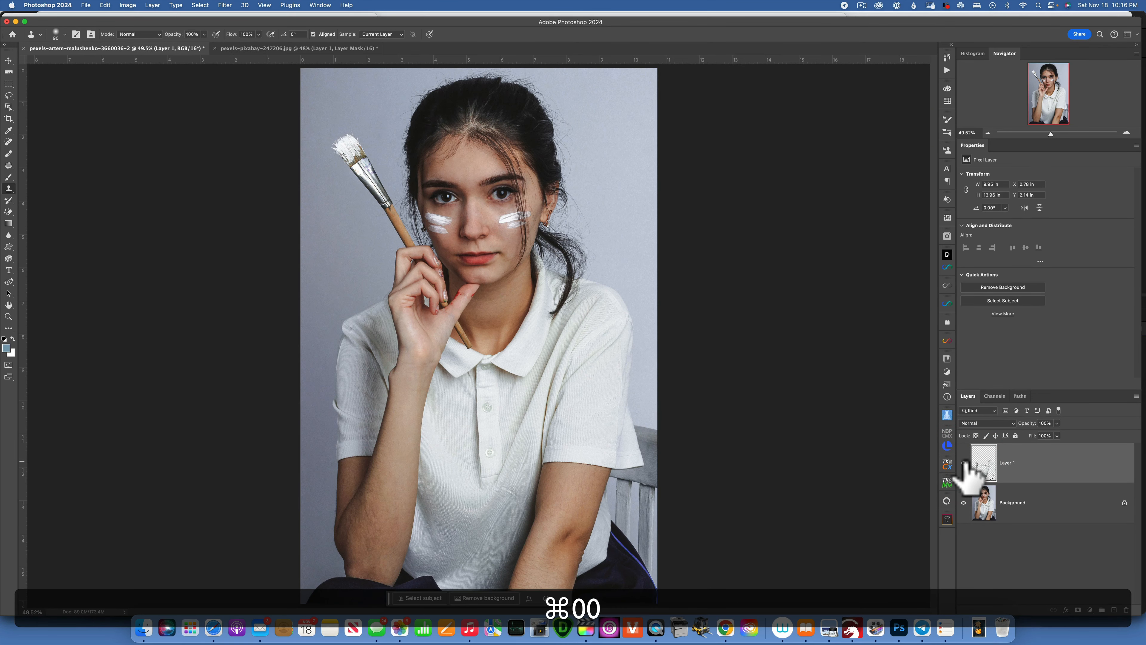
click(225, 5)
mouse_move(258, 251)
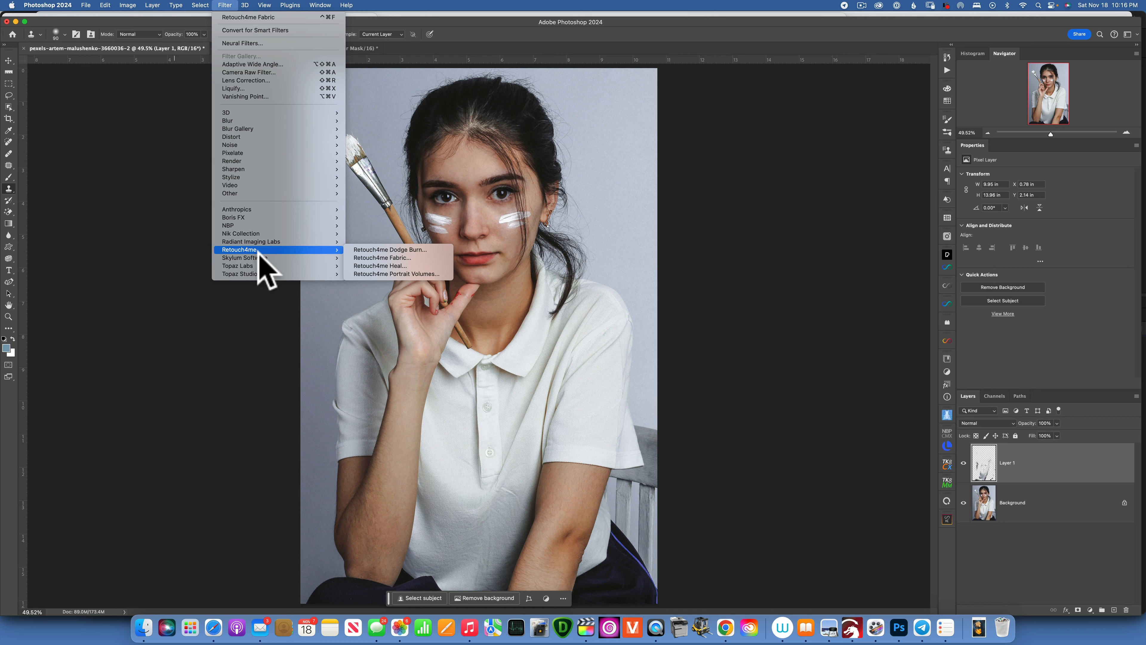
mouse_move(266, 221)
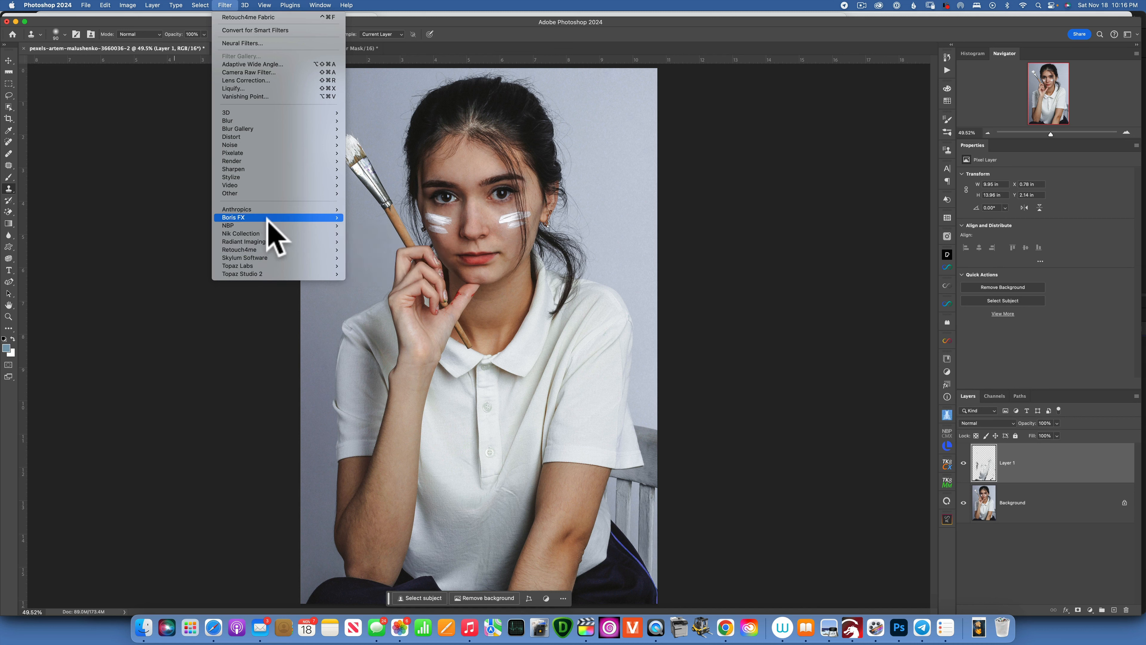